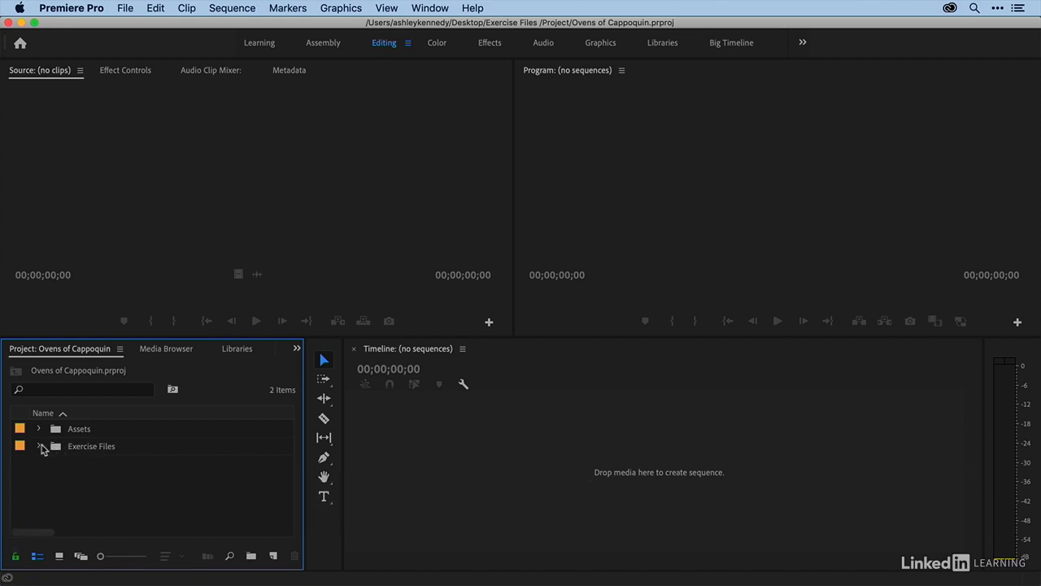
# Step: Open Esther_Interview_good bread is good for you.mp4 from Exercise Files > Chapter 4 > 4.1 in the Source monitor
pyautogui.click(38, 447)
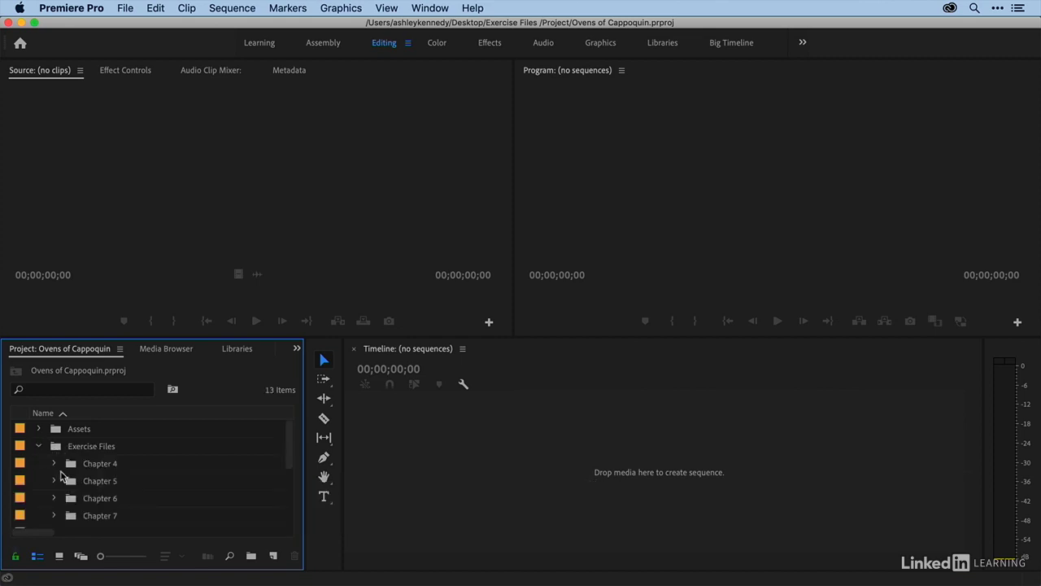
pyautogui.scroll(-3, 61, 476)
pyautogui.scroll(-3, 61, 475)
pyautogui.scroll(6, 61, 476)
pyautogui.click(54, 464)
pyautogui.scroll(-1, 92, 468)
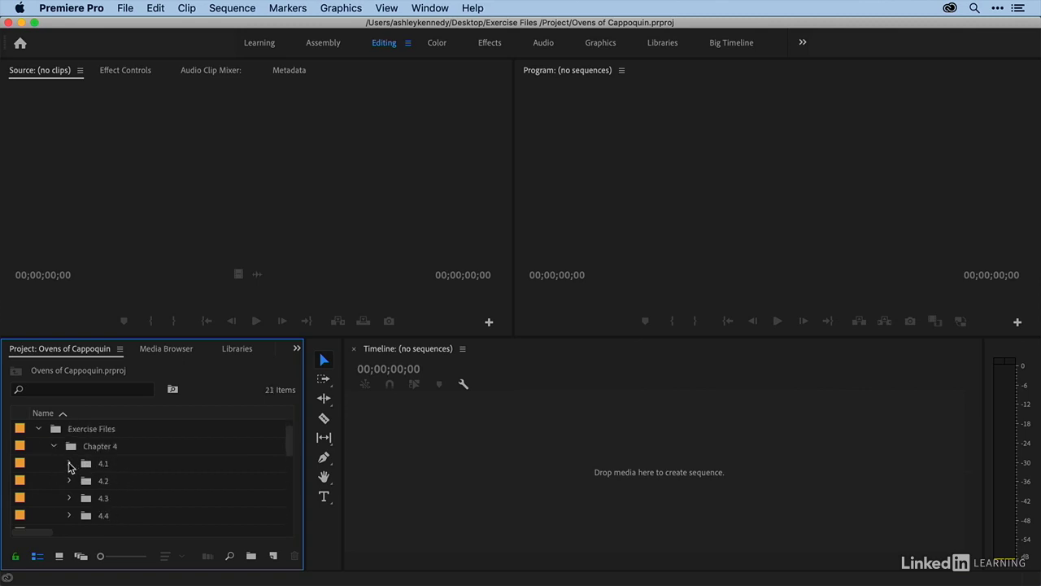
pyautogui.click(69, 463)
pyautogui.scroll(-1, 70, 466)
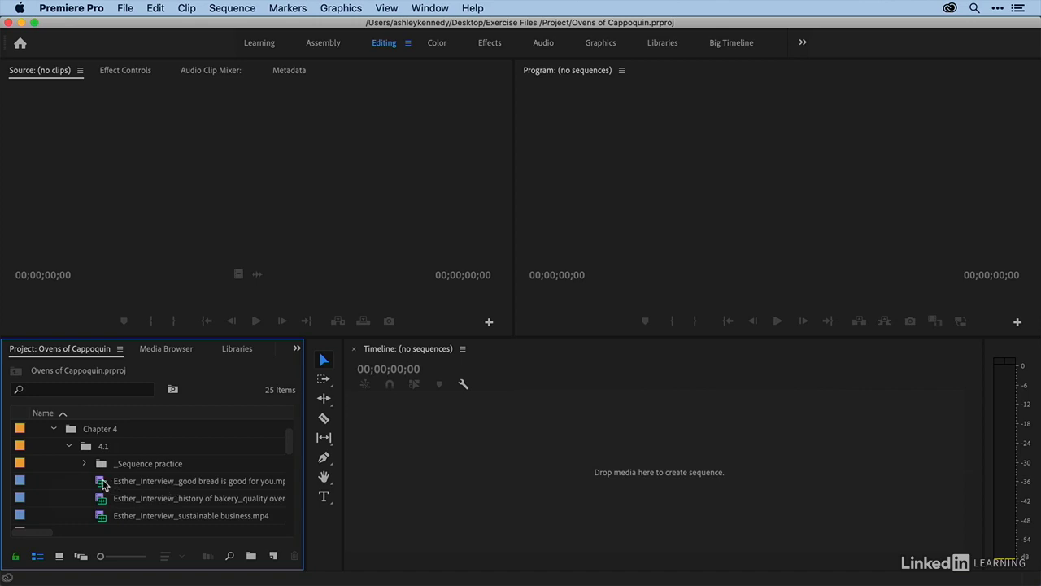
pyautogui.doubleClick(100, 484)
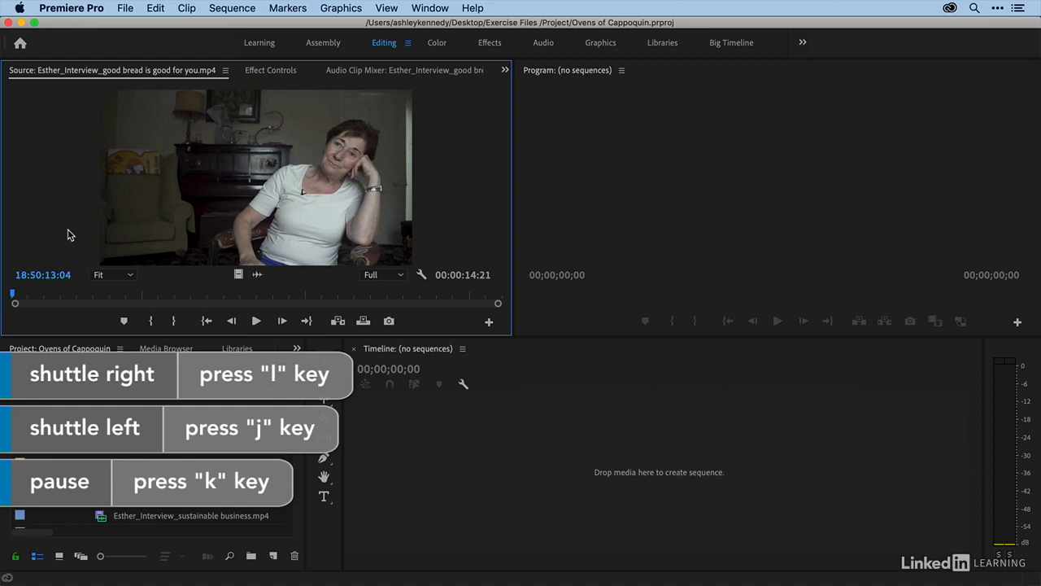
# Step: Shuttle through the clip and set In and Out points around the chosen sound bite
pyautogui.press('l')
pyautogui.press('k')
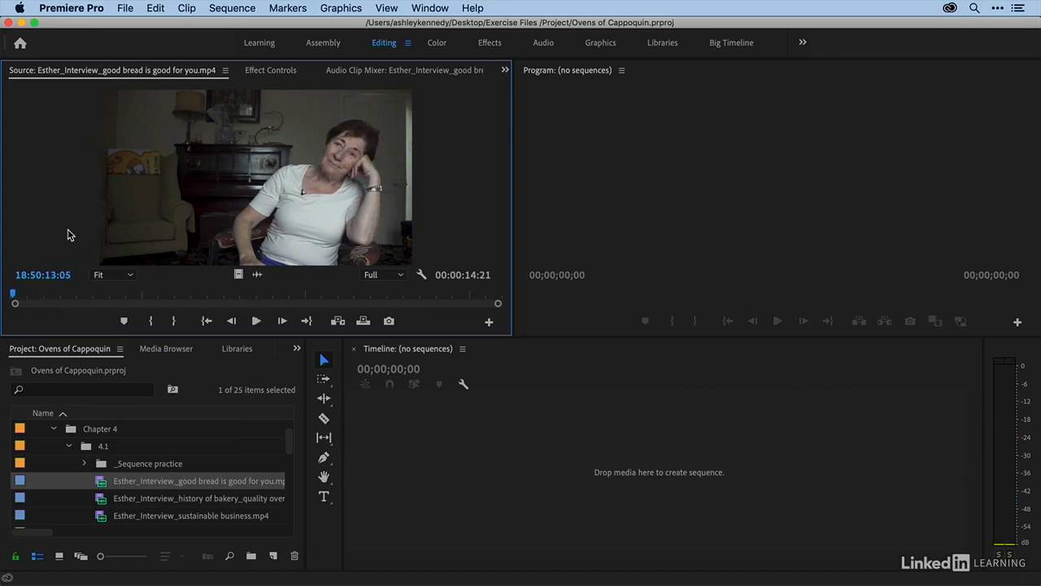
pyautogui.press('l')
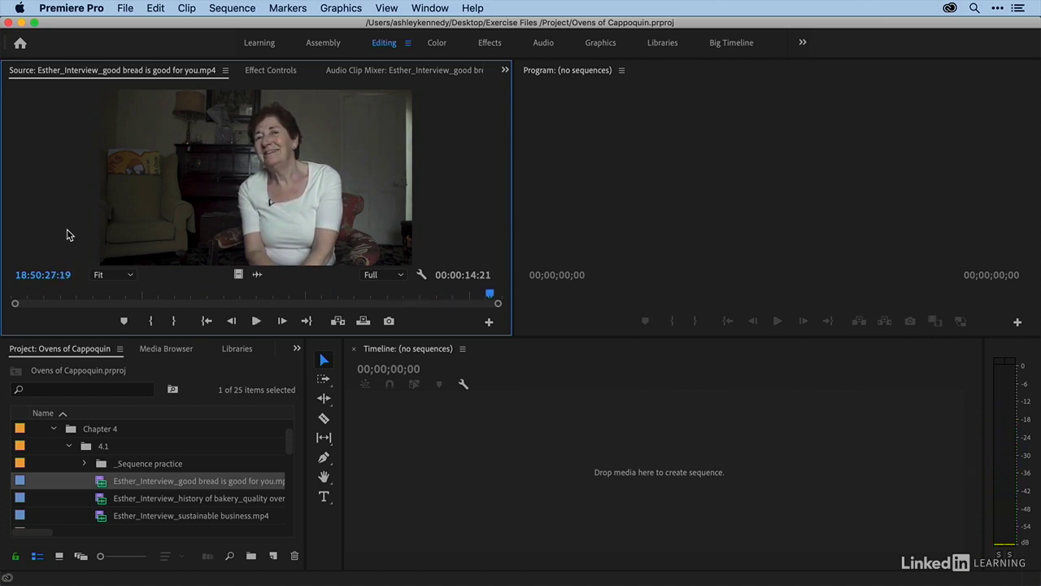
pyautogui.click(254, 299)
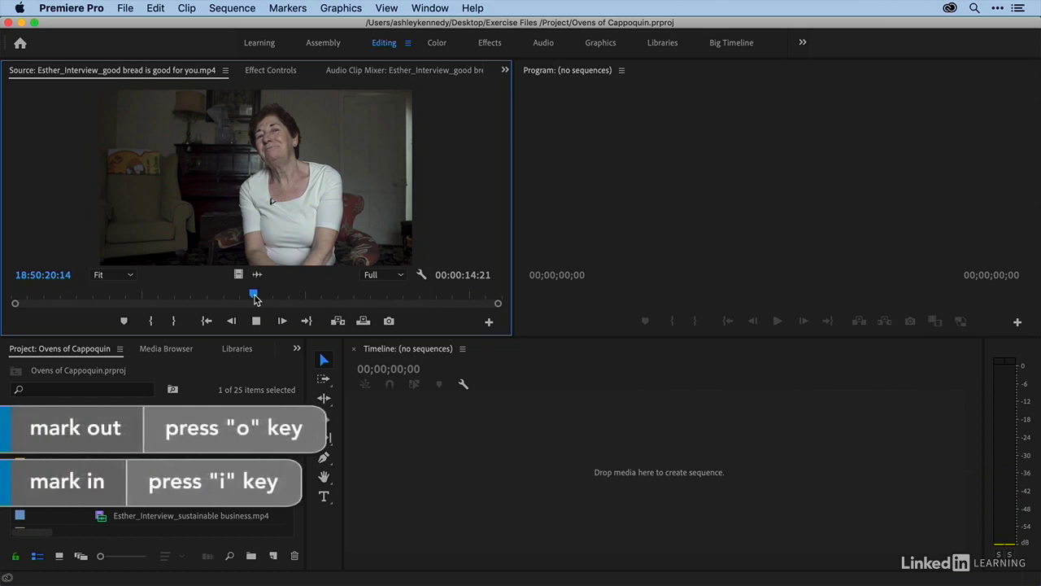
pyautogui.press('j')
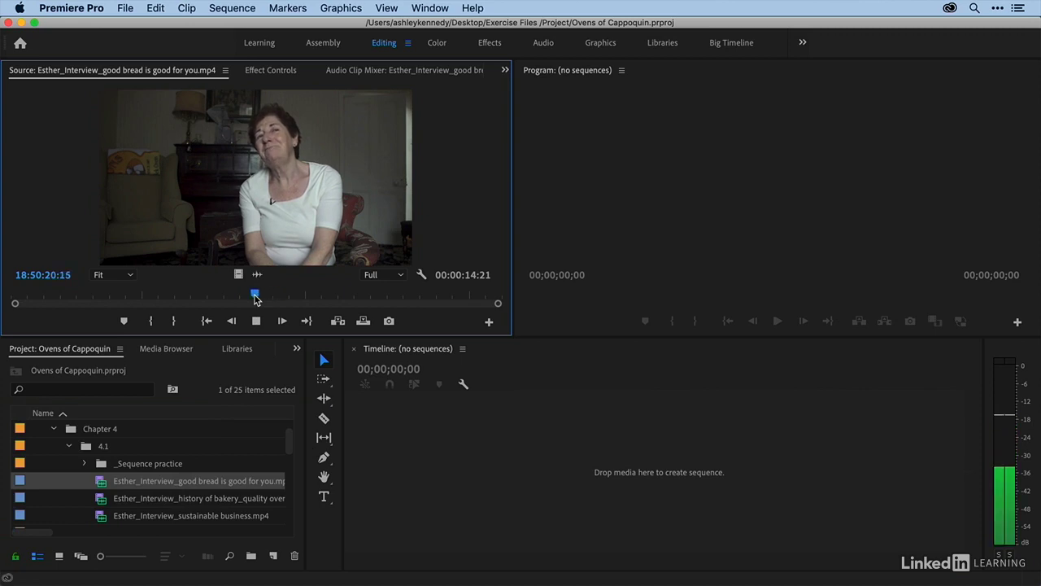
pyautogui.press('i')
pyautogui.press('l')
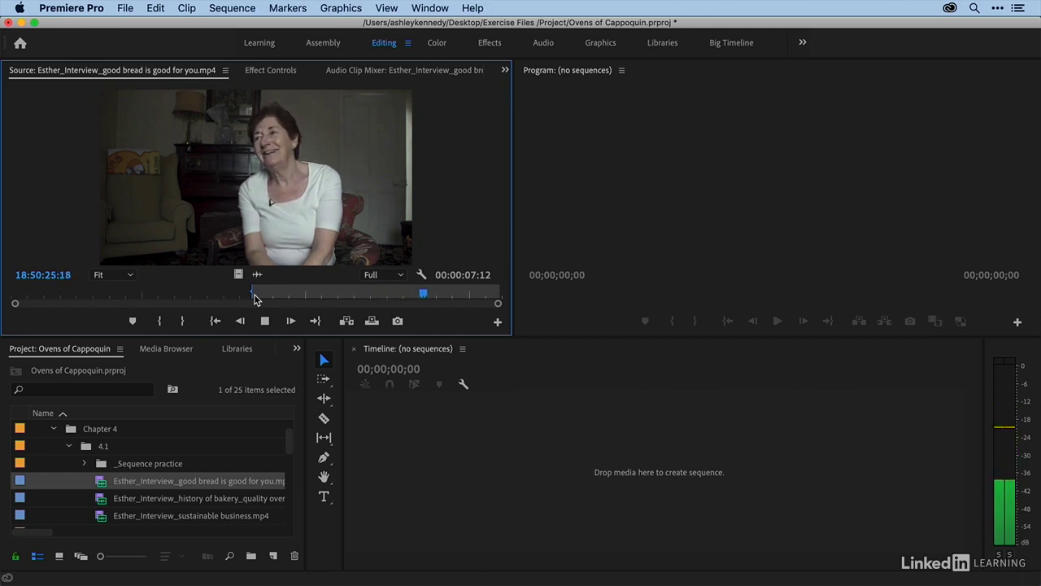
pyautogui.press('k')
pyautogui.press('o')
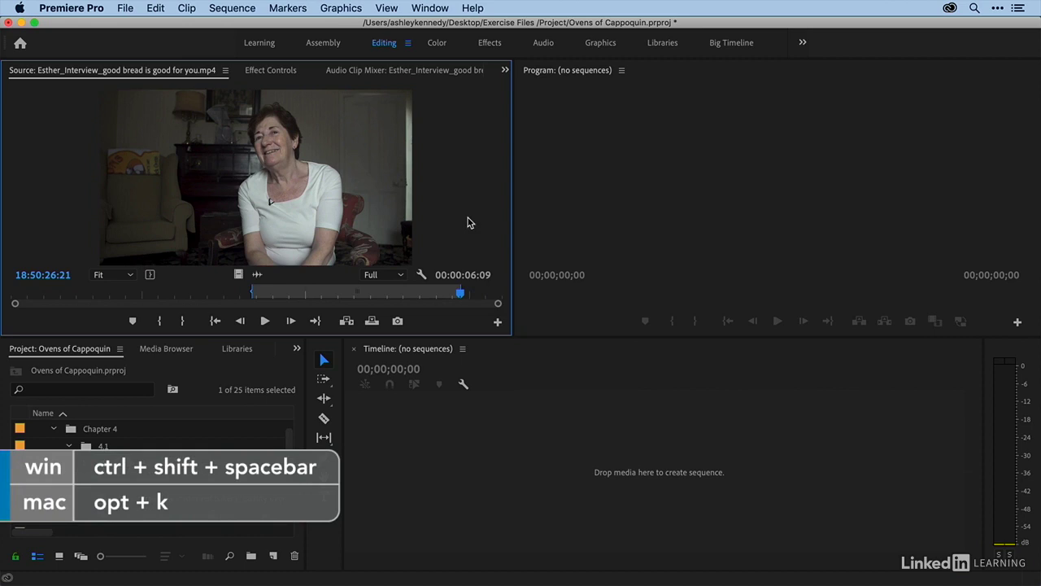
# Step: Show the clip's audio waveform zoomed in and move the In point to just before the speech begins
pyautogui.hotkey('alt', 'k')
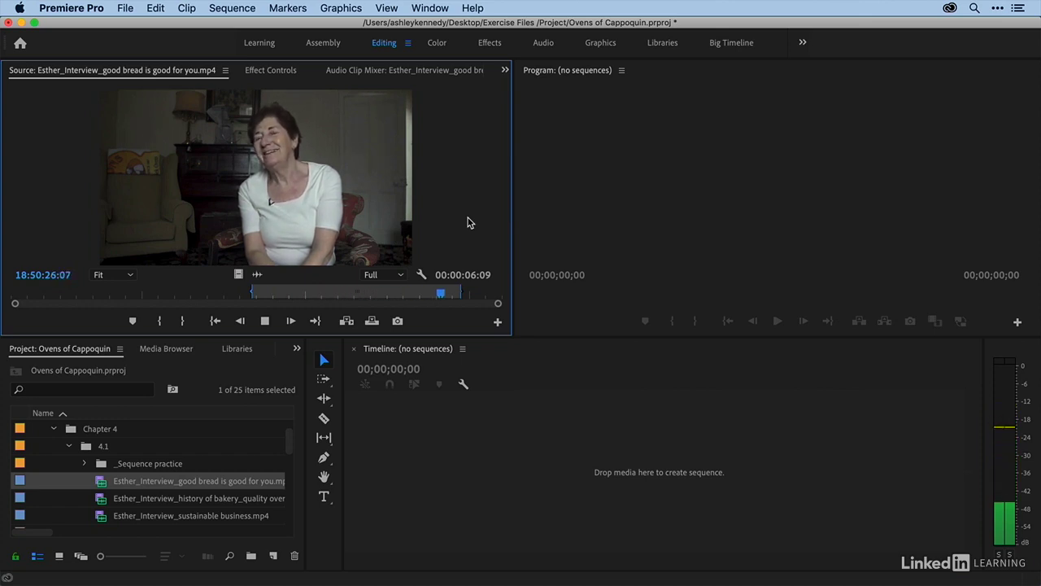
pyautogui.click(256, 273)
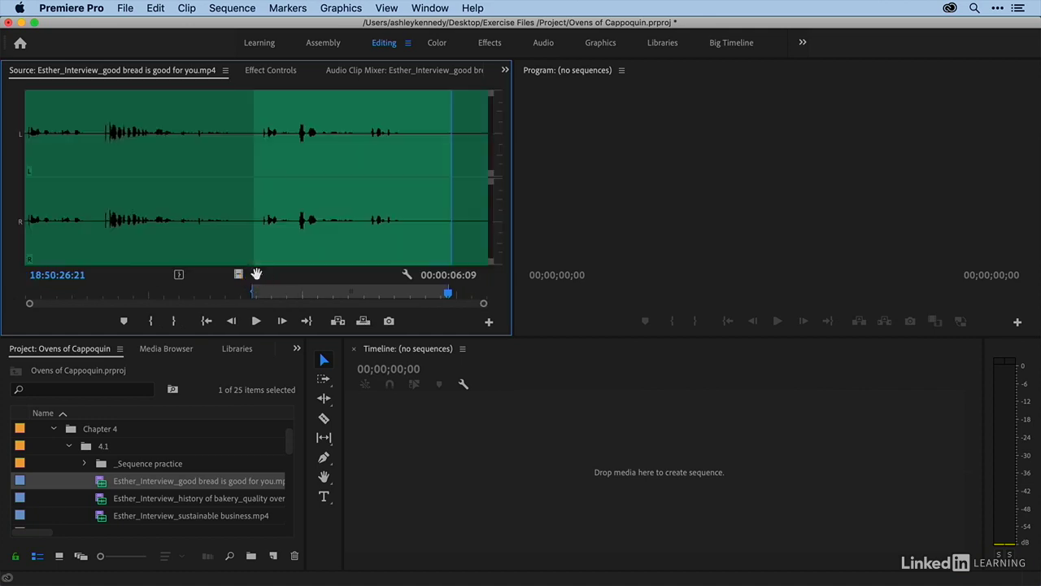
pyautogui.click(257, 105)
pyautogui.press('+')
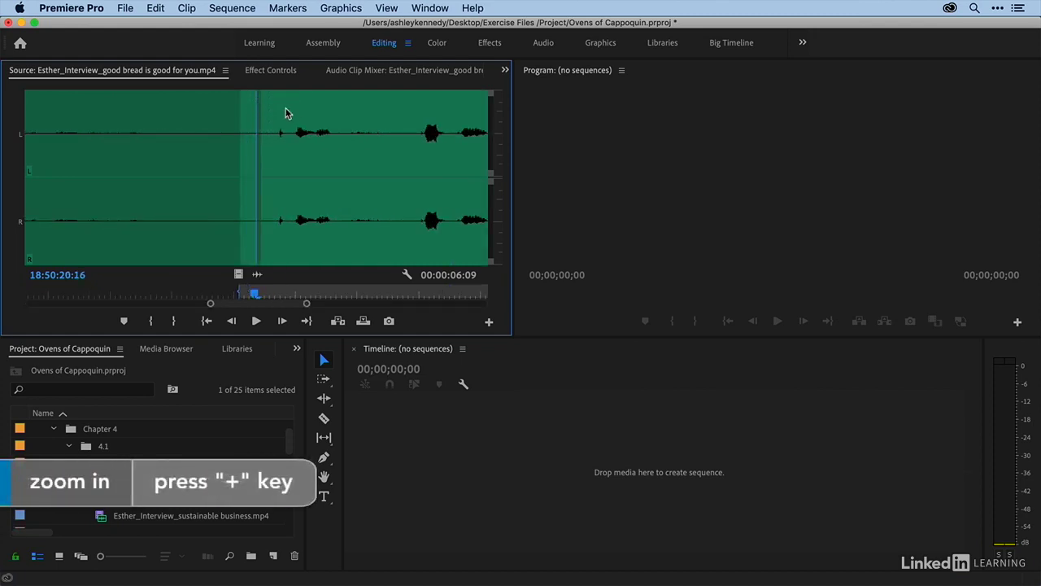
pyautogui.press('space')
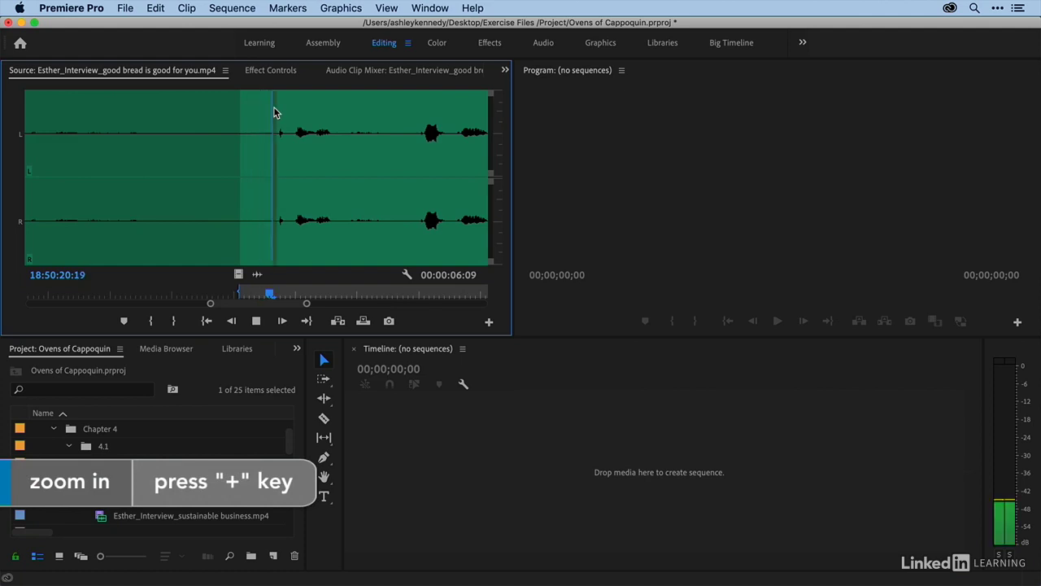
pyautogui.press('space')
pyautogui.click(260, 104)
pyautogui.press('space')
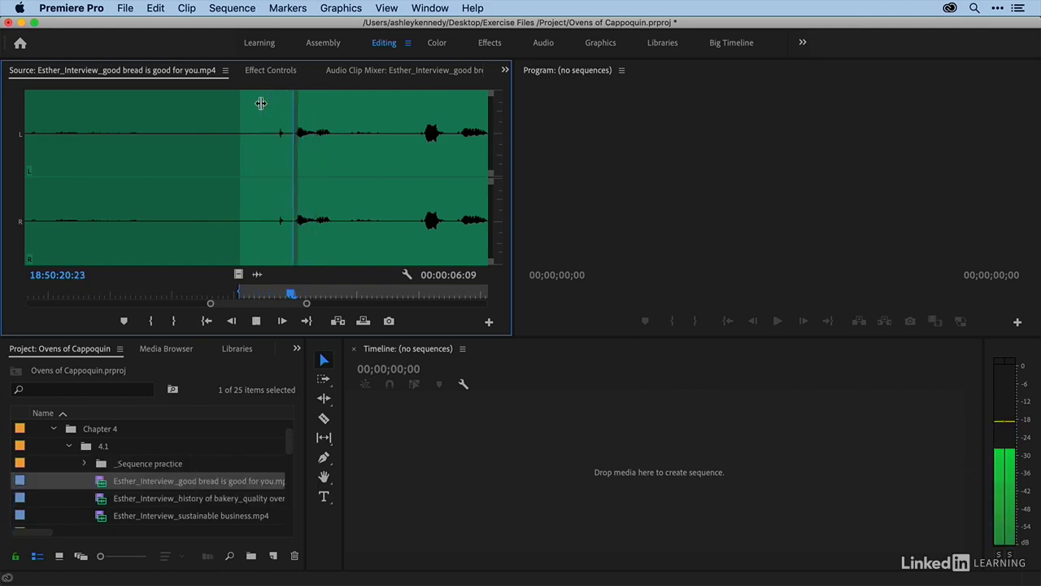
pyautogui.press('space')
pyautogui.click(289, 96)
pyautogui.press('i')
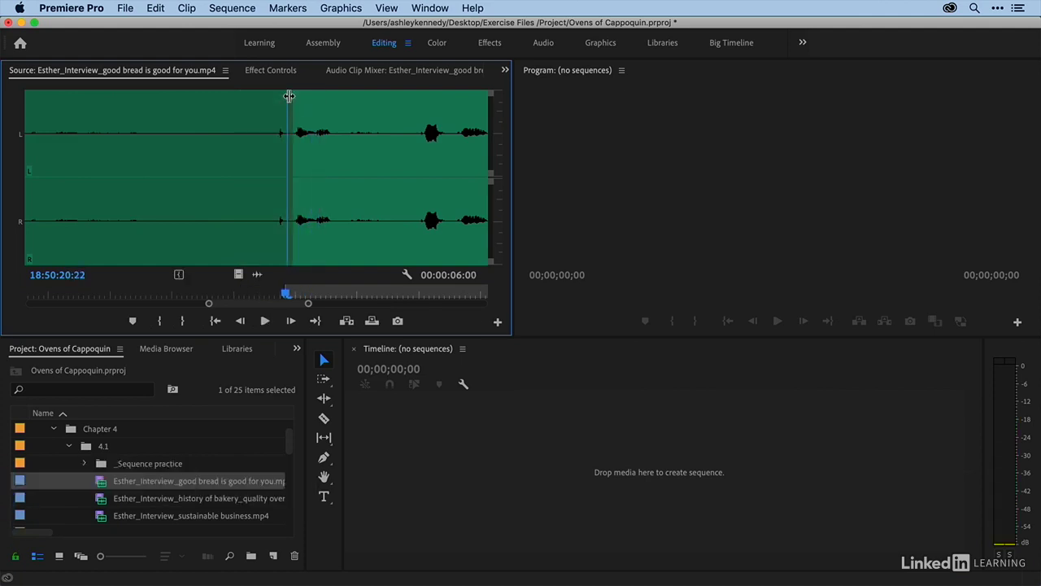
pyautogui.press('space')
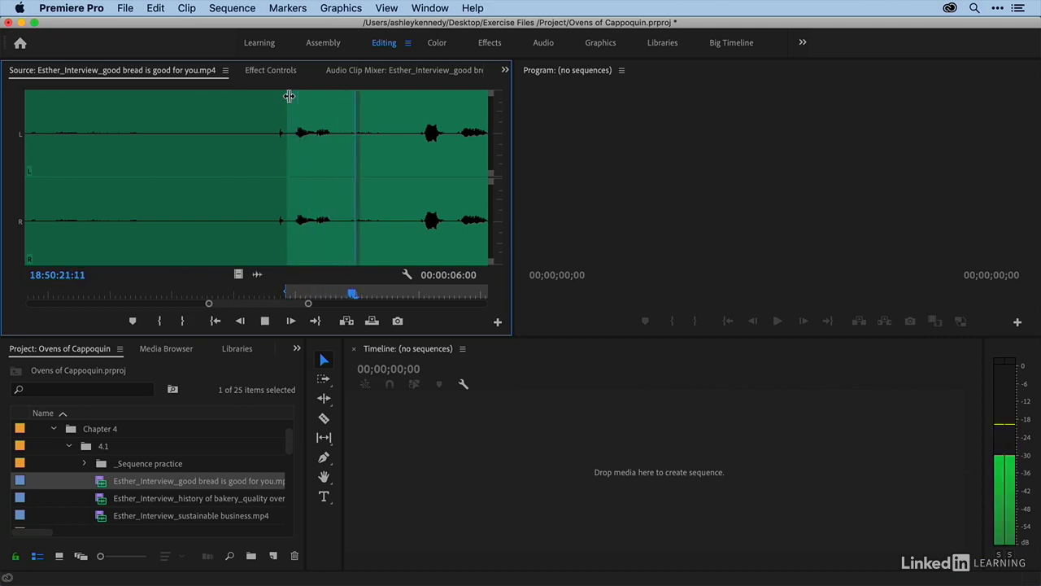
# Step: Return to the video view and zoom the source time ruler to review the end of the marked range
pyautogui.press('-')
pyautogui.press('-')
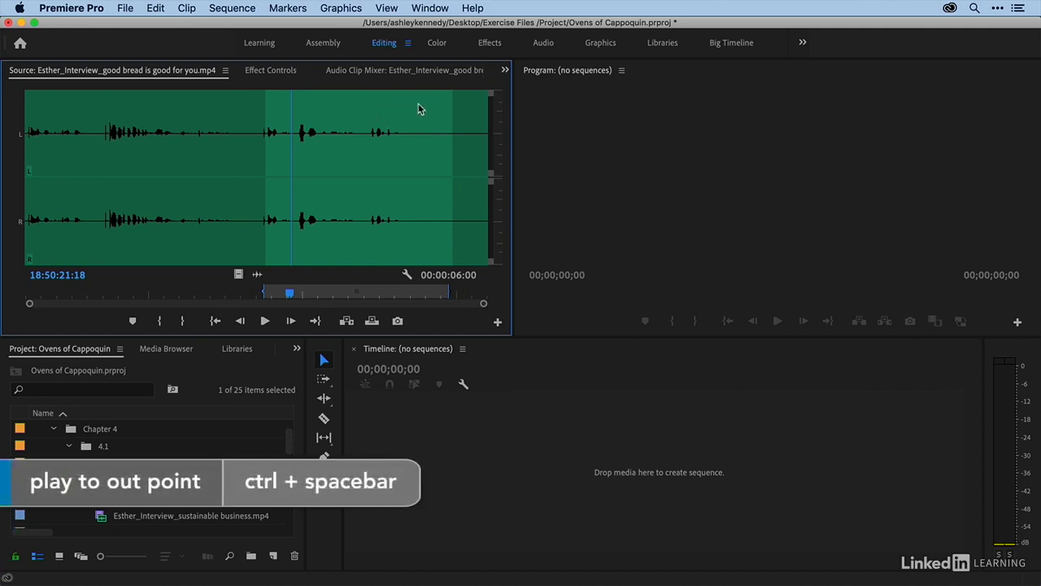
pyautogui.click(364, 109)
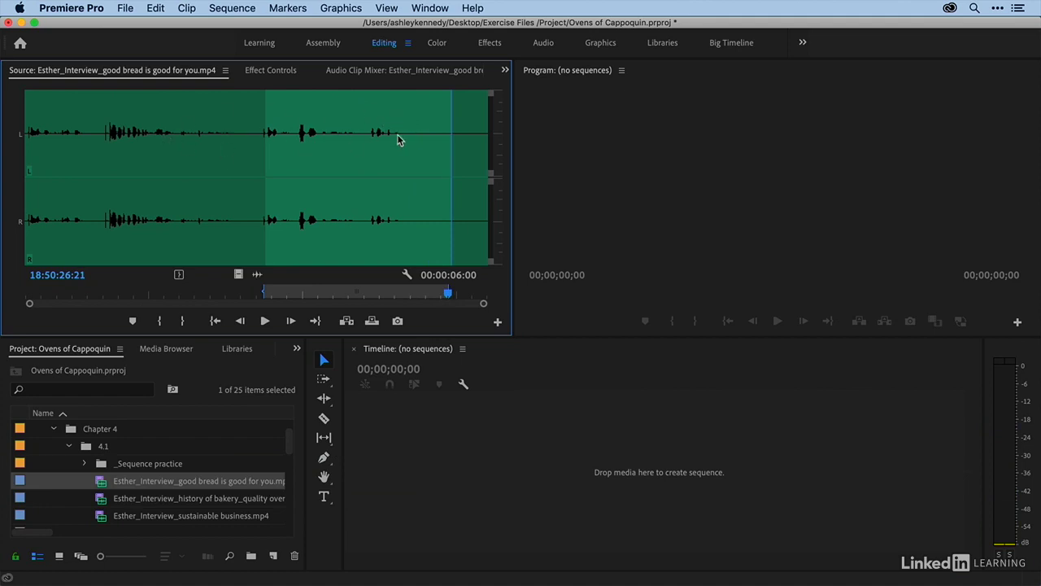
pyautogui.click(236, 274)
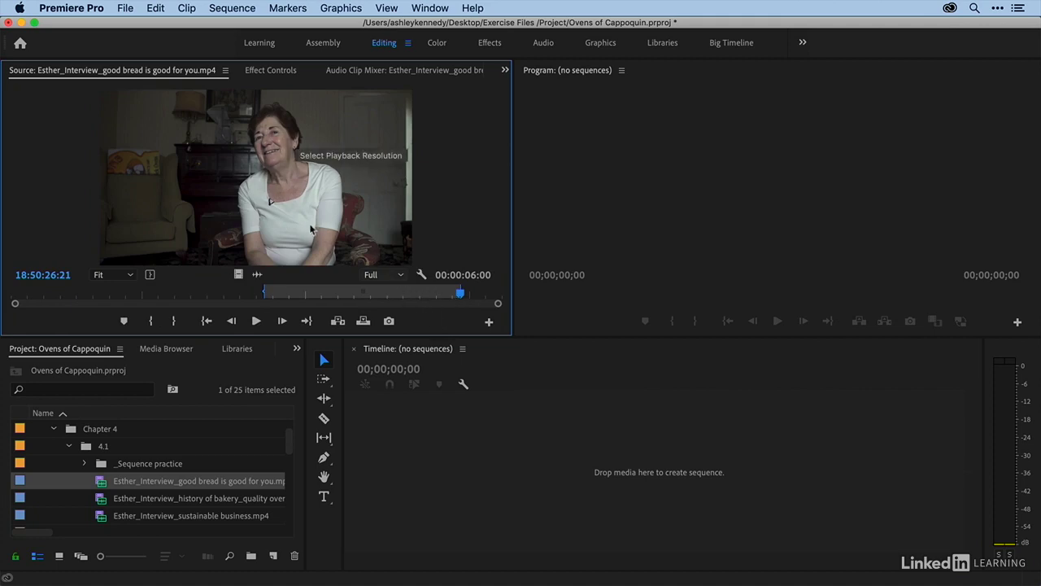
pyautogui.click(399, 294)
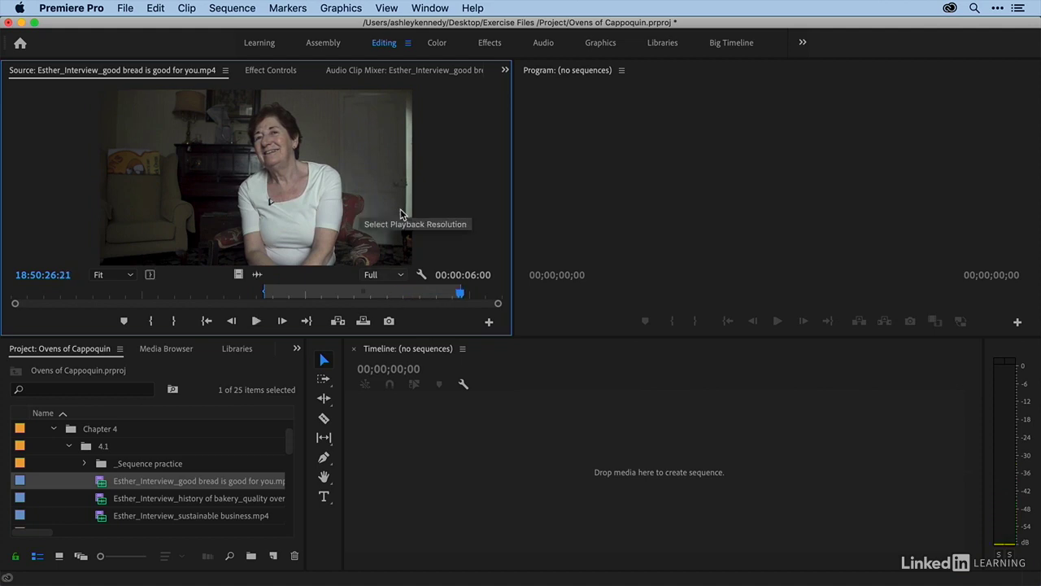
pyautogui.click(440, 295)
pyautogui.moveTo(440, 296); pyautogui.dragTo(446, 296)
pyautogui.press('=')
pyautogui.press('=')
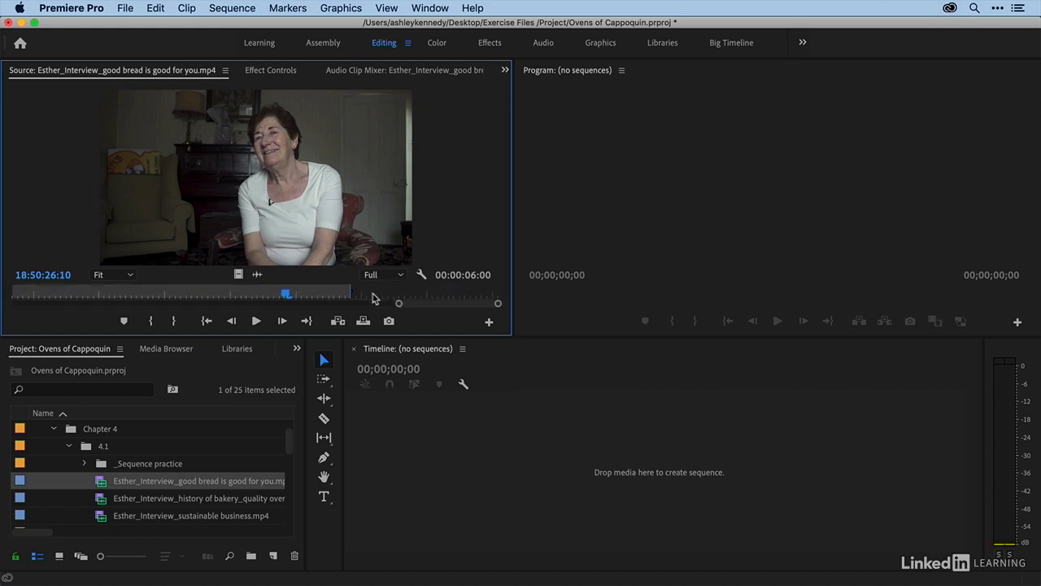
pyautogui.moveTo(316, 296); pyautogui.dragTo(174, 297)
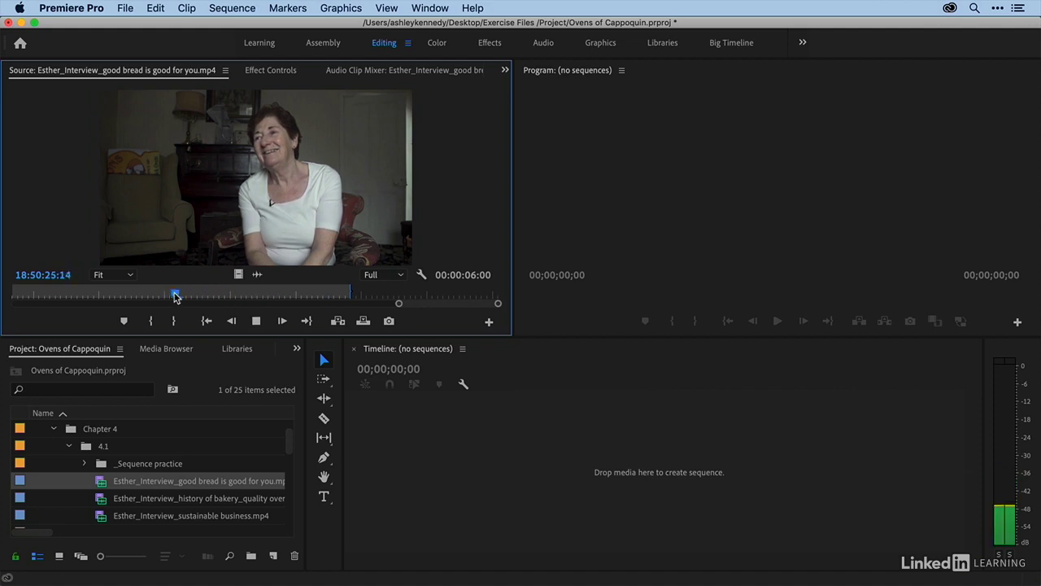
pyautogui.press('space')
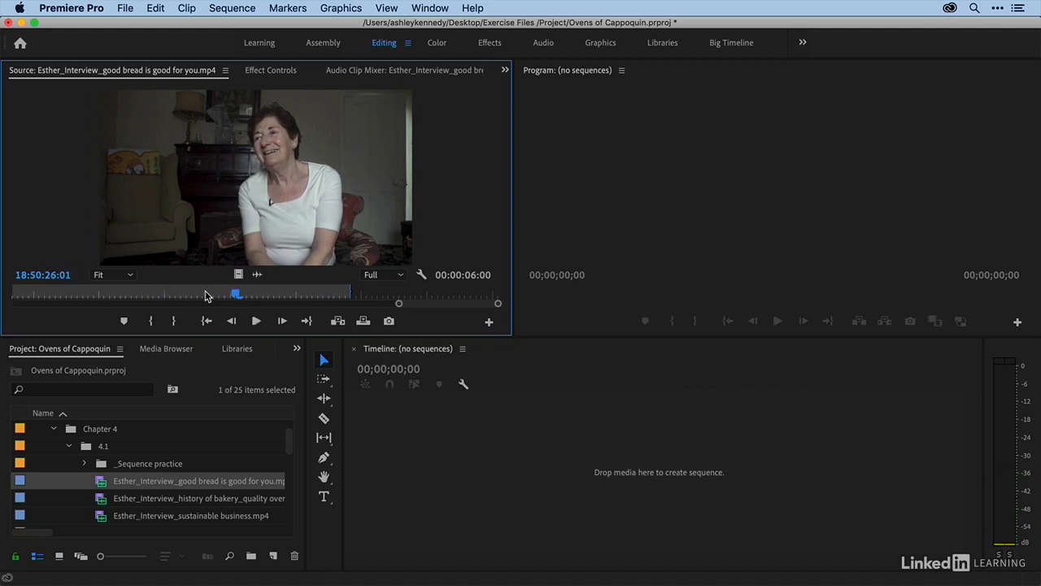
pyautogui.press('o')
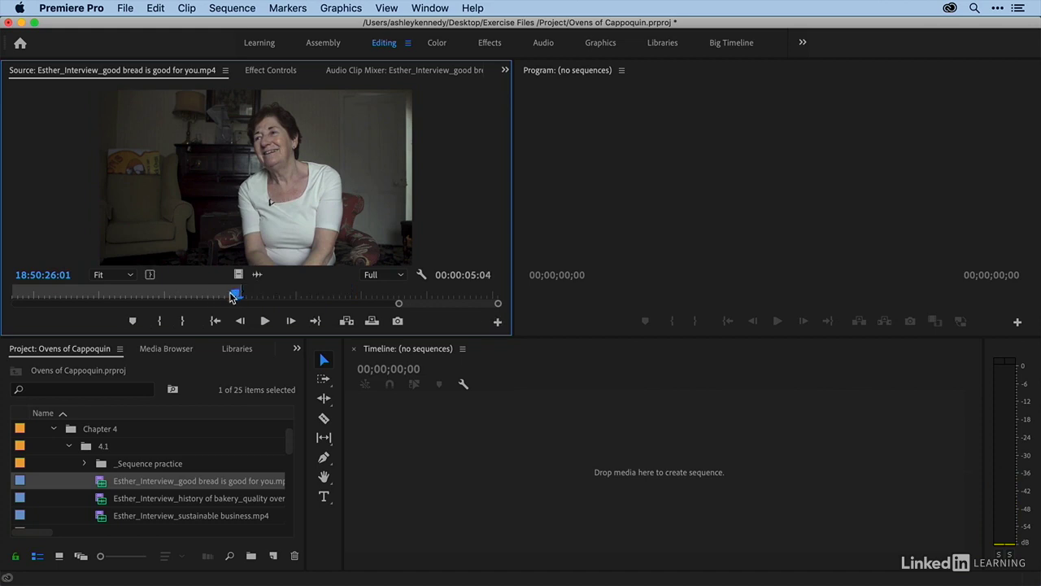
pyautogui.moveTo(232, 297); pyautogui.dragTo(322, 296)
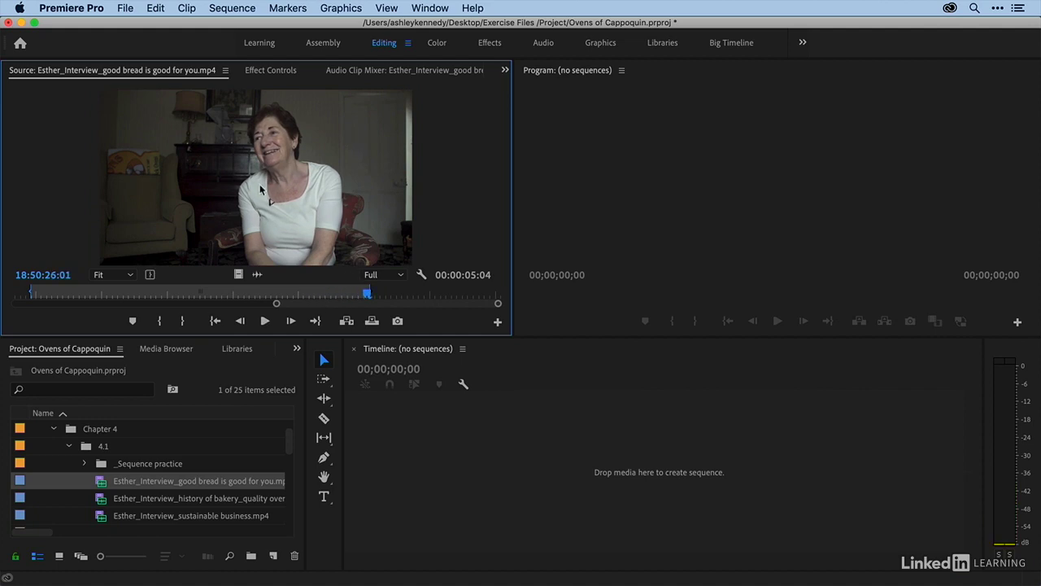
pyautogui.hotkey('alt', 'o')
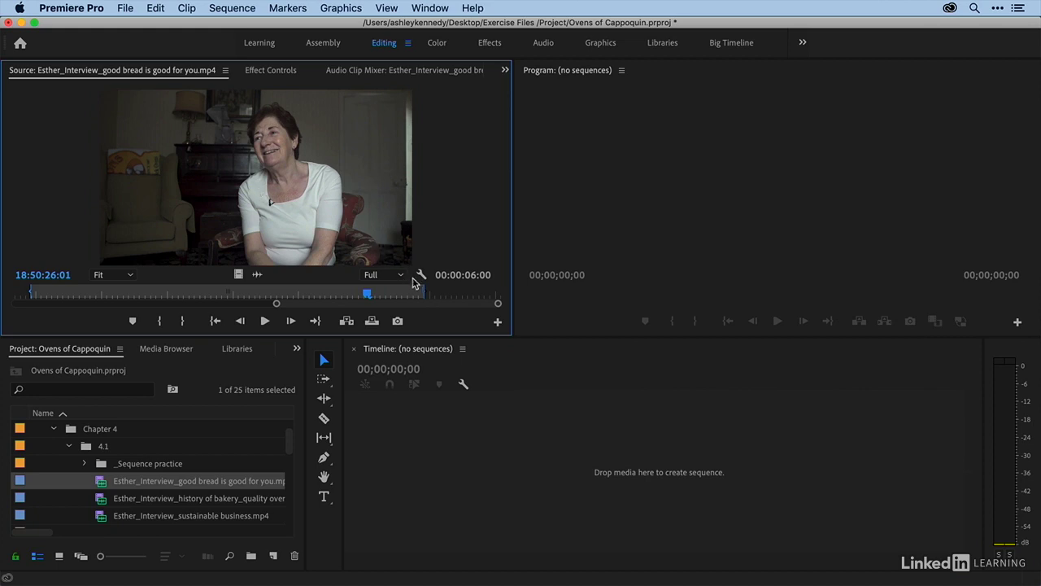
# Step: Drag the marked clip range into the empty timeline to create a new sequence from it
pyautogui.press('-')
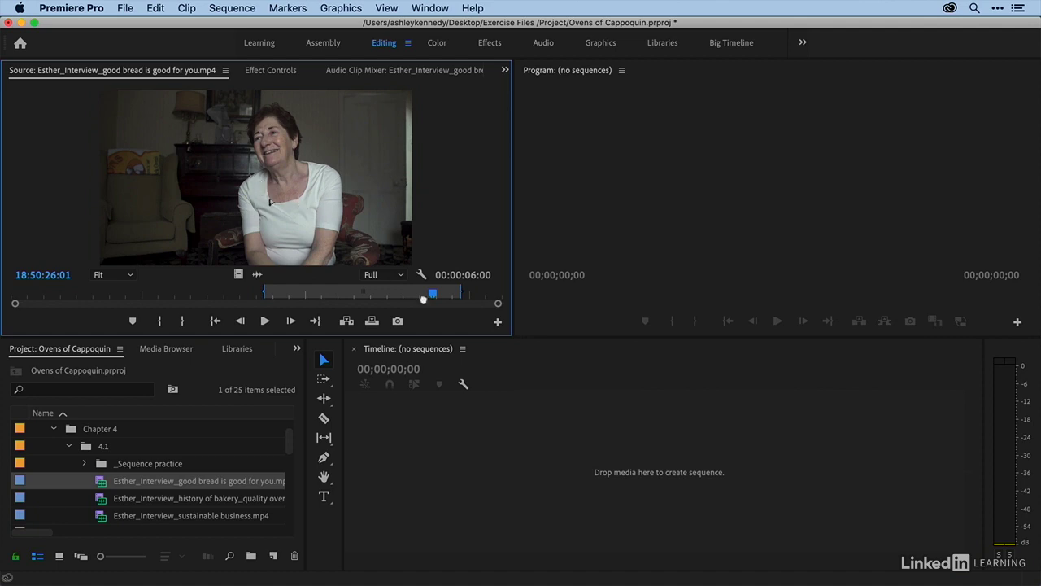
pyautogui.moveTo(423, 300); pyautogui.dragTo(543, 453)
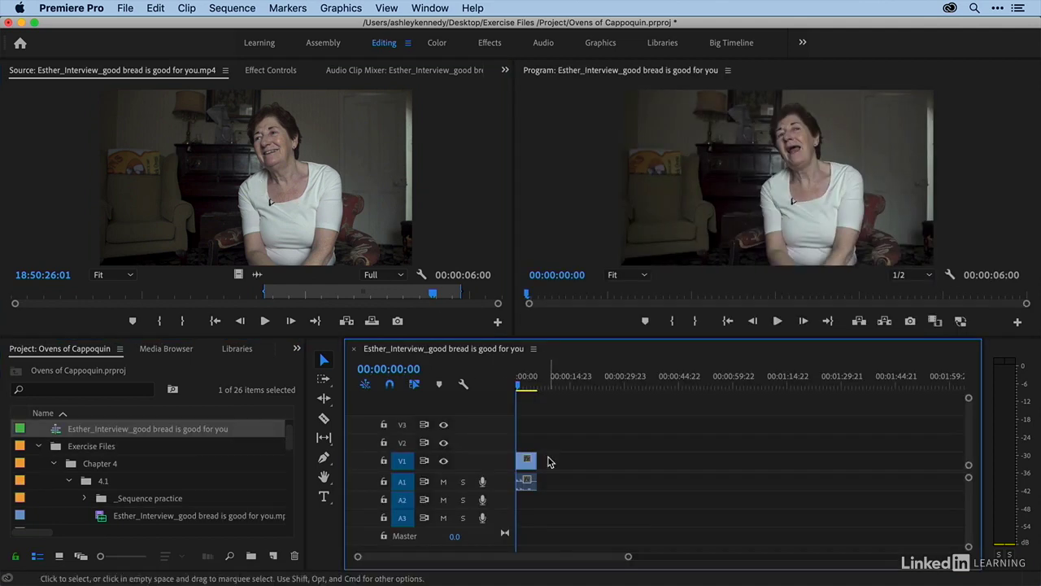
# Step: Rename the new sequence Editing practice and move it into the _Sequence practice folder
pyautogui.click(89, 430)
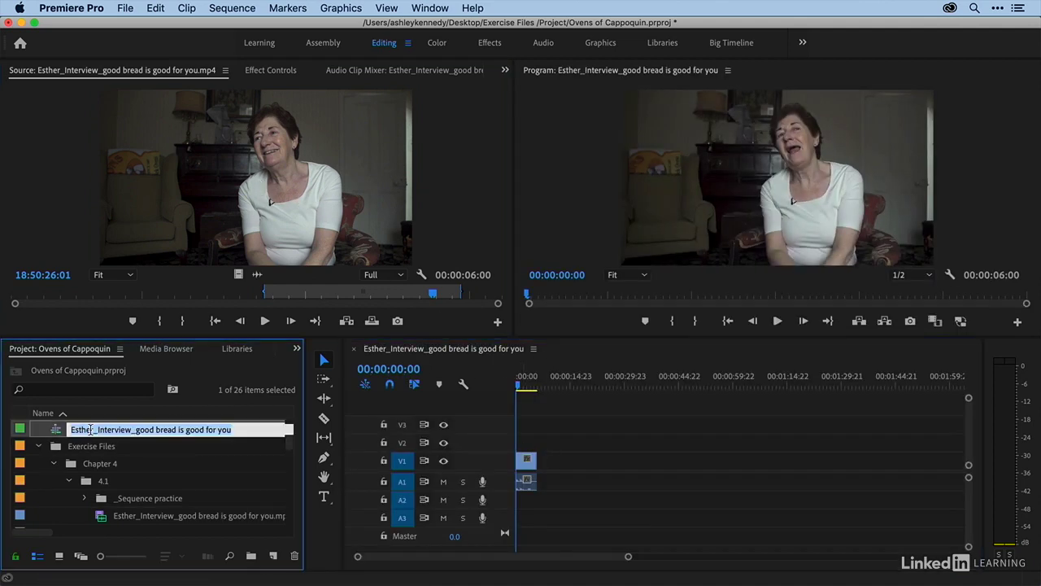
pyautogui.write('Editing practice')
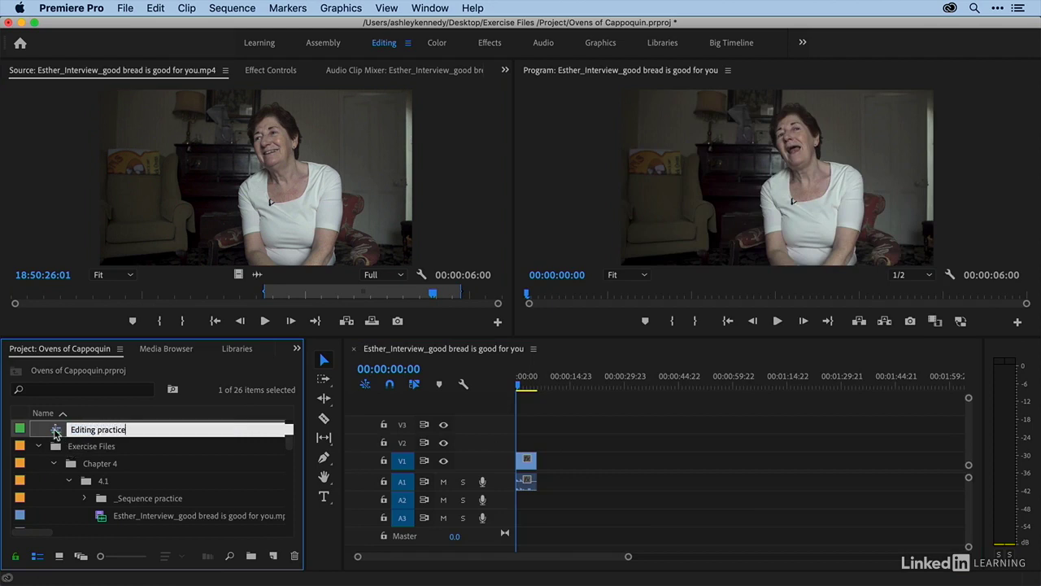
pyautogui.click(53, 431)
pyautogui.moveTo(109, 500); pyautogui.dragTo(109, 500)
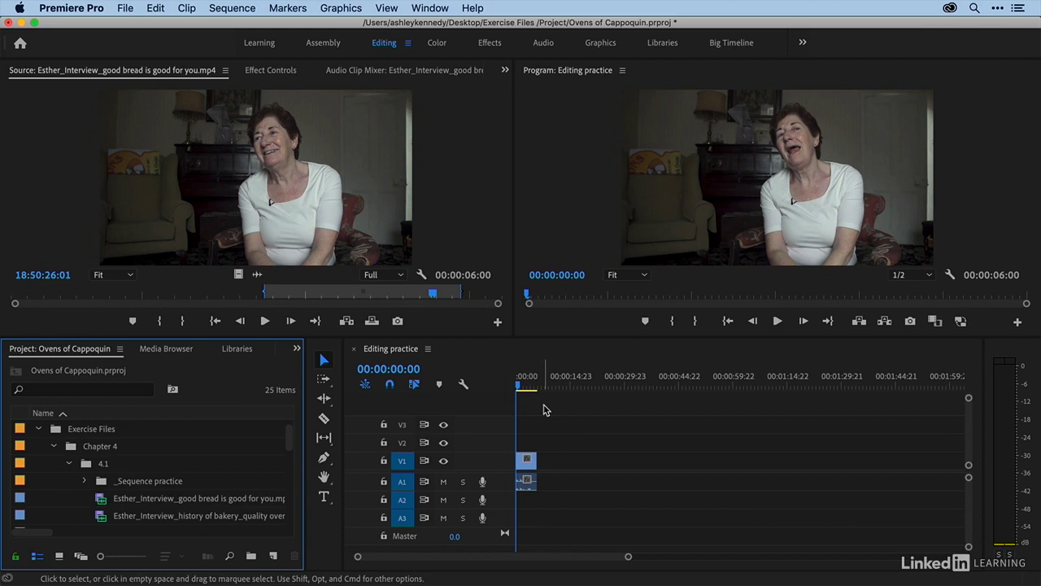
# Step: Open Esther_Interview_history of bakery_quality over quantity.mp4 in the Source monitor and play it
pyautogui.scroll(-2, 105, 487)
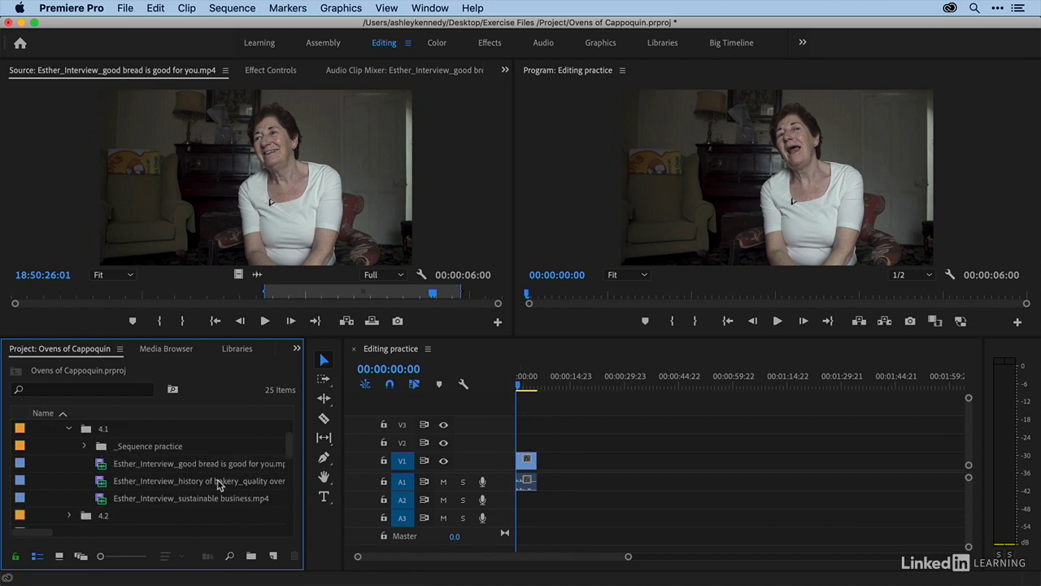
pyautogui.doubleClick(101, 483)
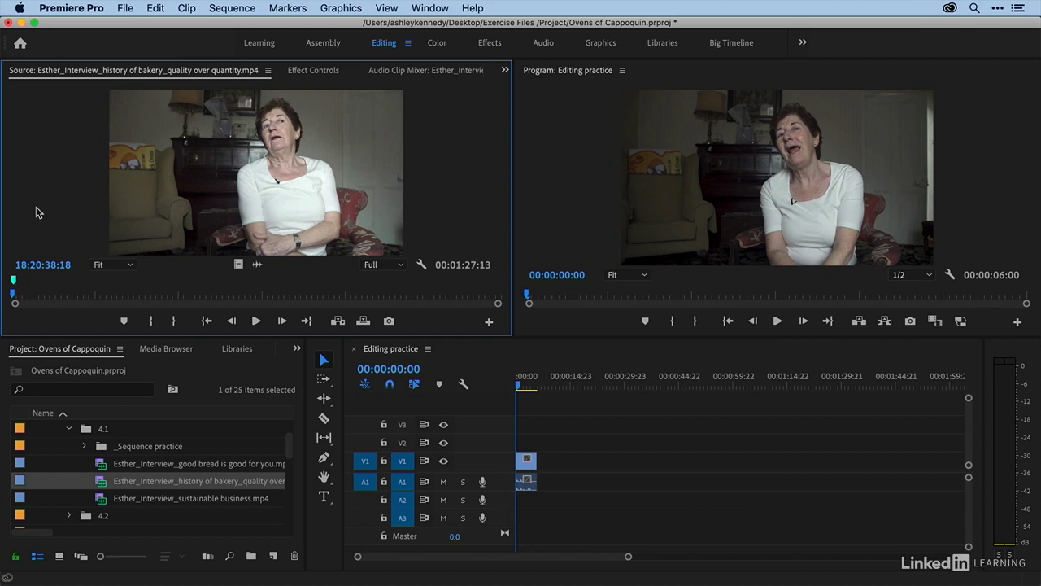
pyautogui.press('space')
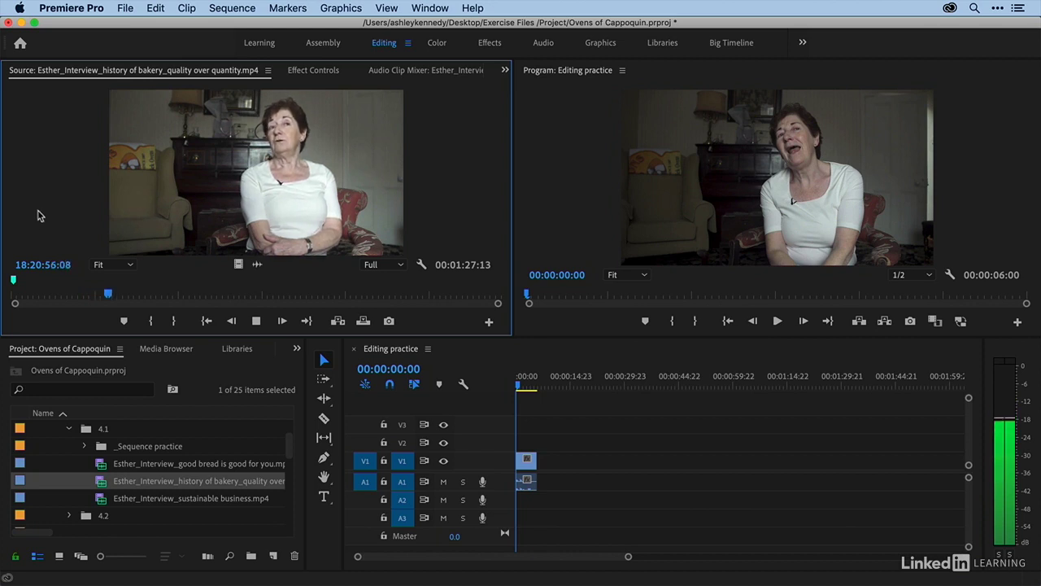
# Step: Play the history of bakery interview from its start and mark In and Out points around the opening answer
pyautogui.press('space')
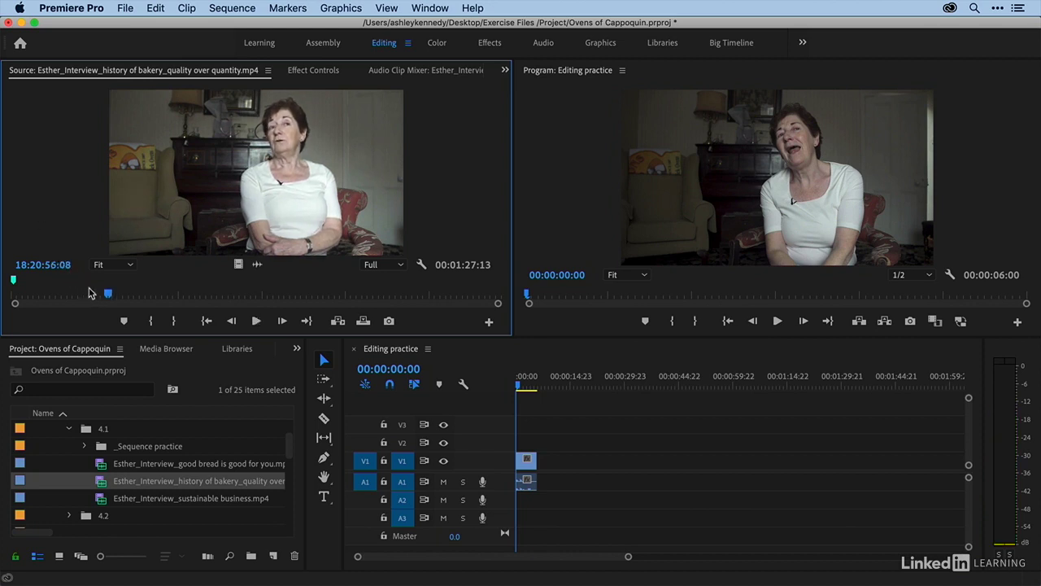
pyautogui.click(14, 297)
pyautogui.press('space')
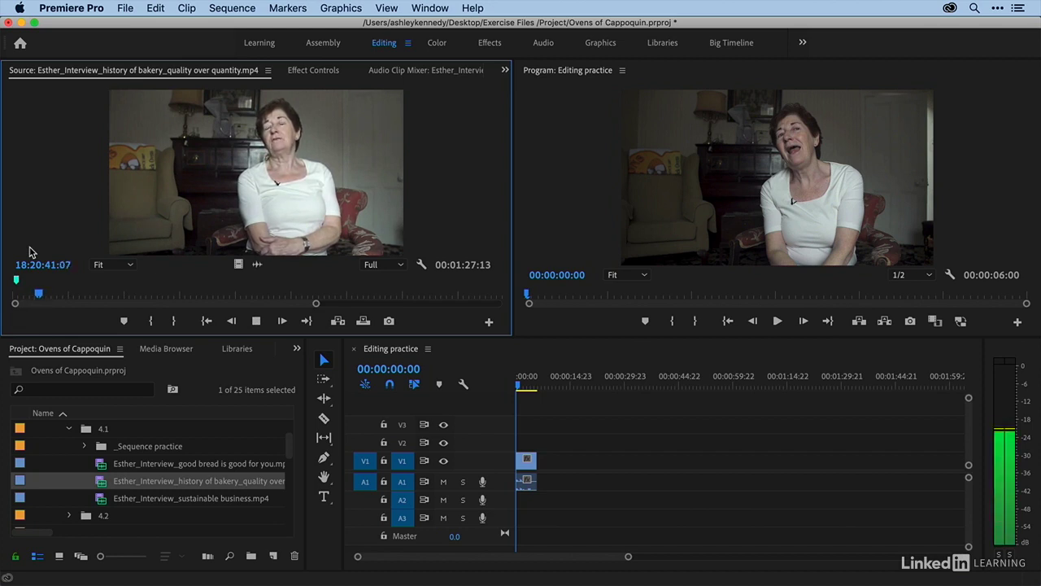
pyautogui.press('space')
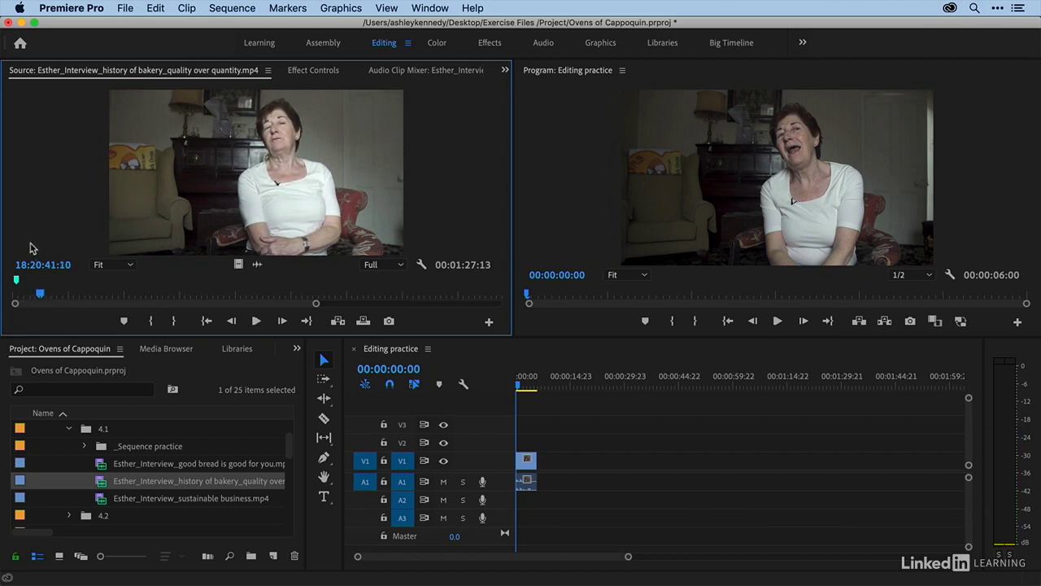
pyautogui.press('space')
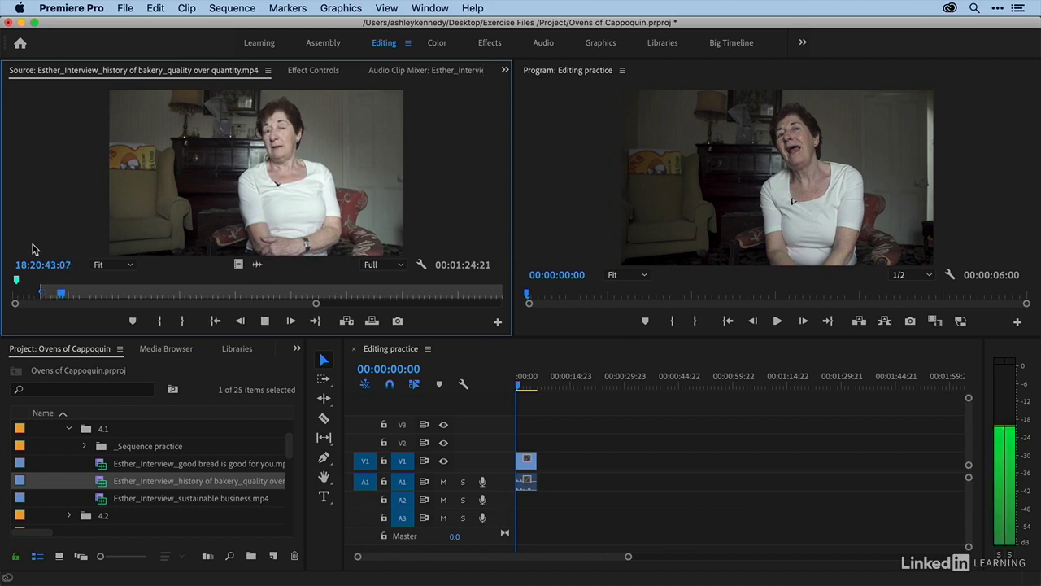
pyautogui.press('space')
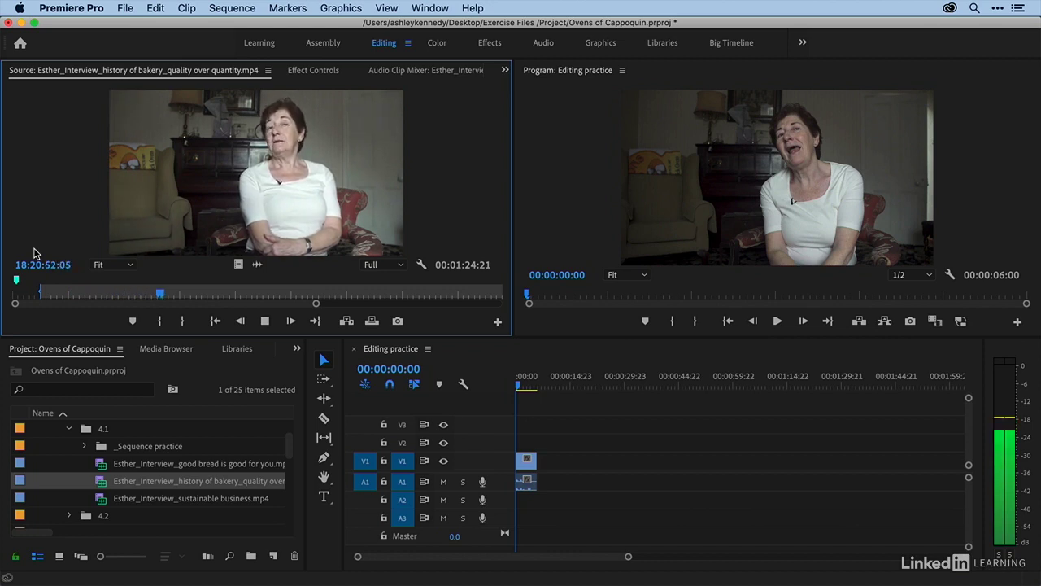
pyautogui.press('space')
pyautogui.press('o')
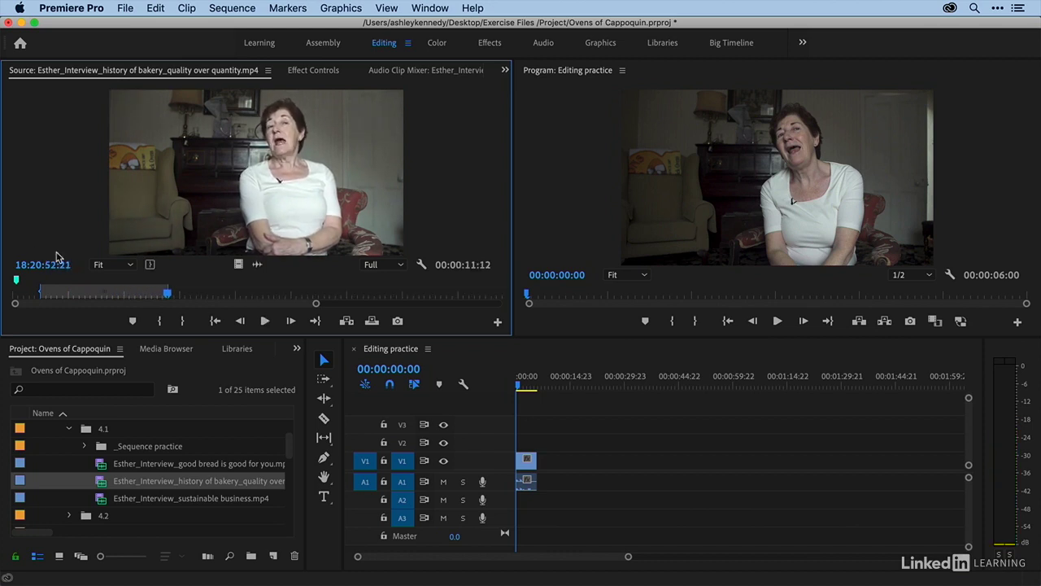
# Step: Zoom into the source ruler, switch to the audio waveform view, and reset the Out point at the sentence's end
pyautogui.click(146, 298)
pyautogui.press('=')
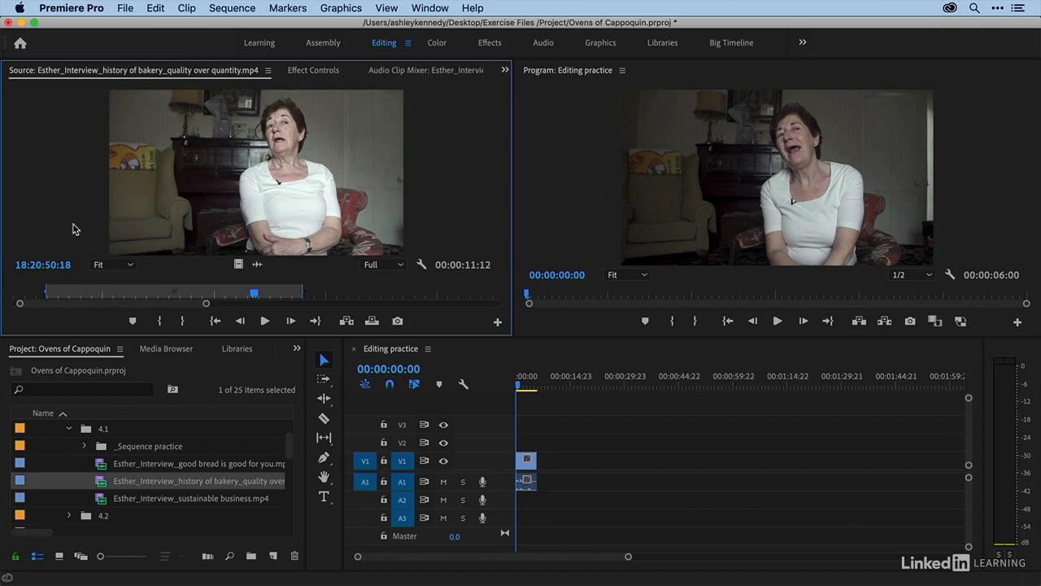
pyautogui.press('space')
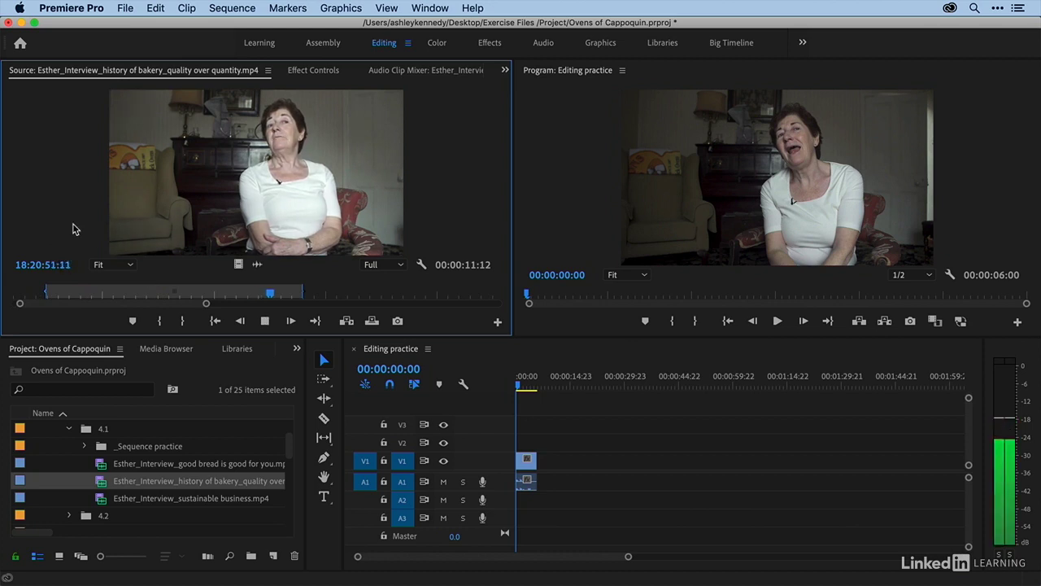
pyautogui.press('space')
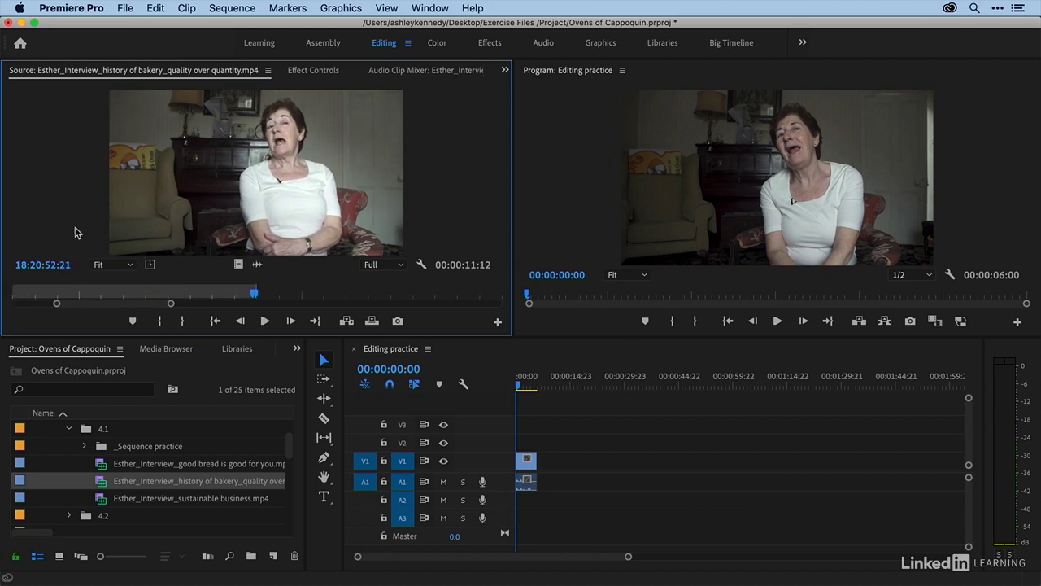
pyautogui.press('=')
pyautogui.click(255, 264)
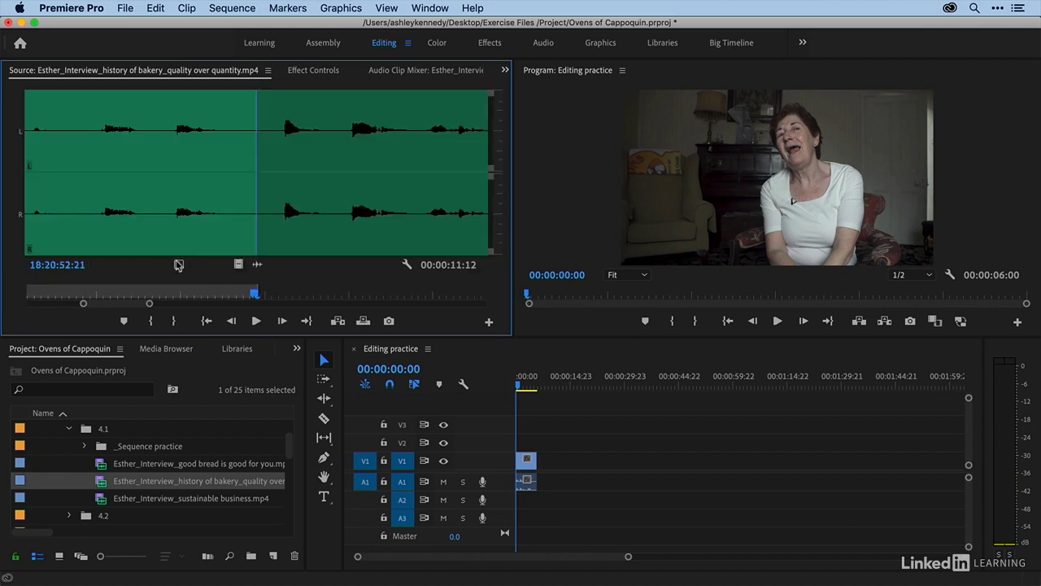
pyautogui.click(150, 246)
pyautogui.press('space')
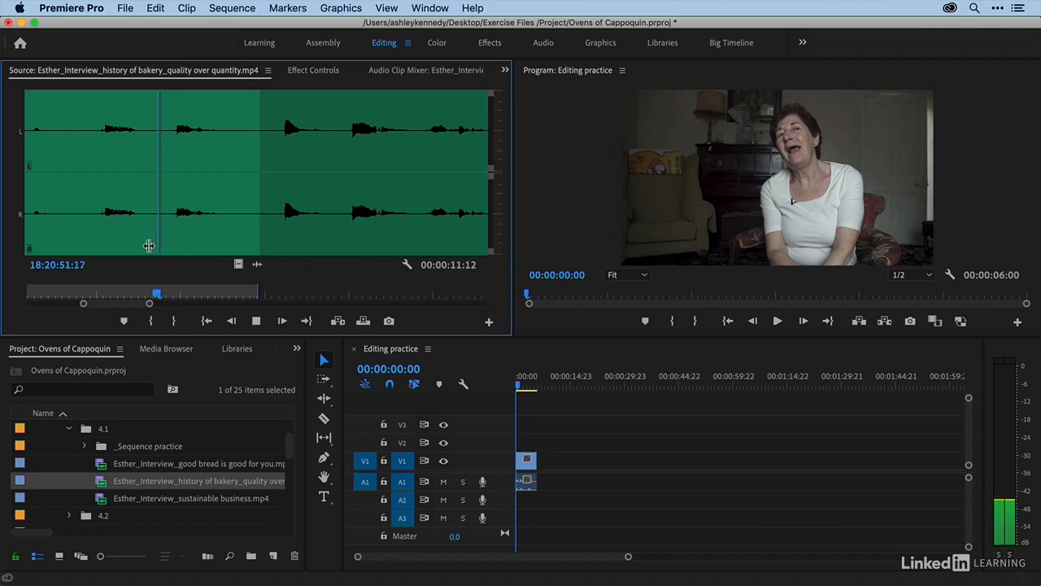
pyautogui.press('o')
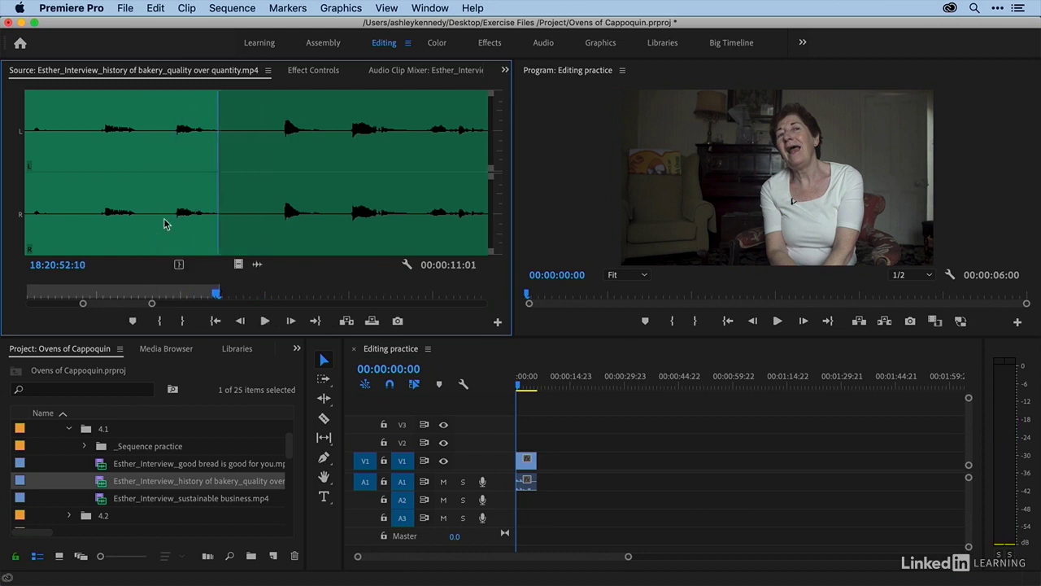
# Step: Back in the video view, move the Out point one frame later and drag the marked range onto the end of the sequence
pyautogui.click(236, 263)
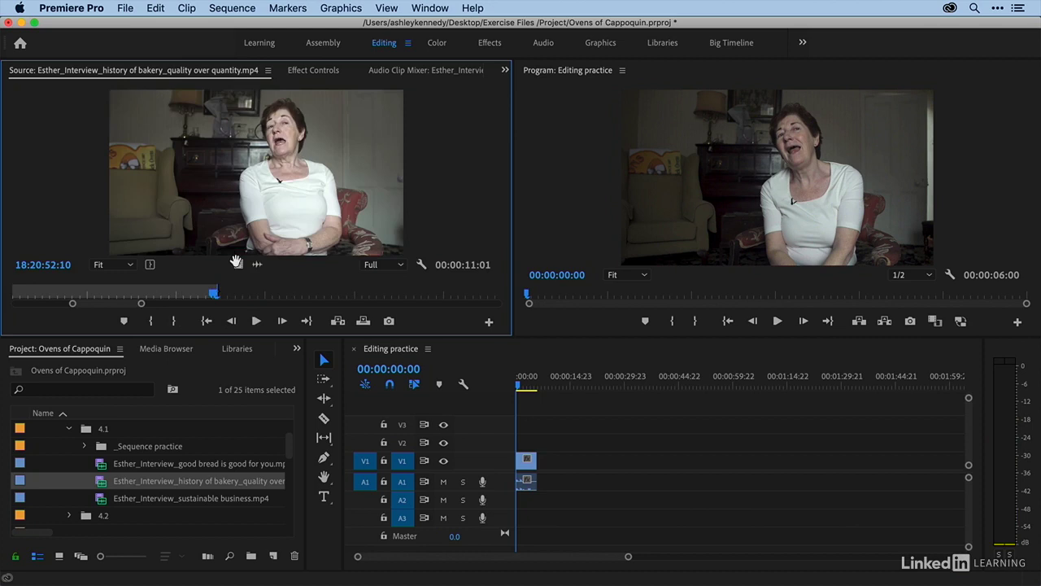
pyautogui.click(171, 297)
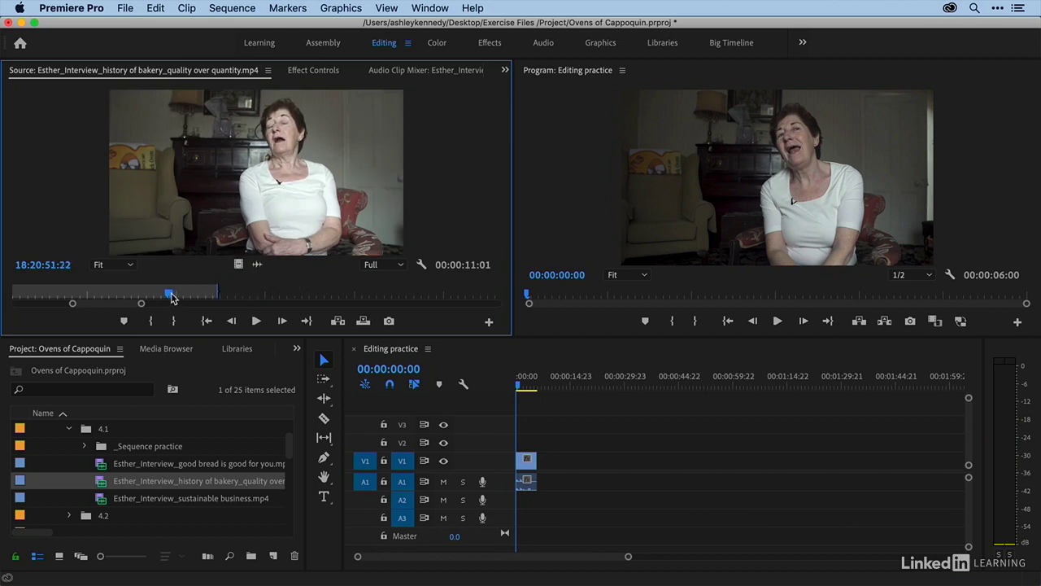
pyautogui.press('space')
pyautogui.press('Right')
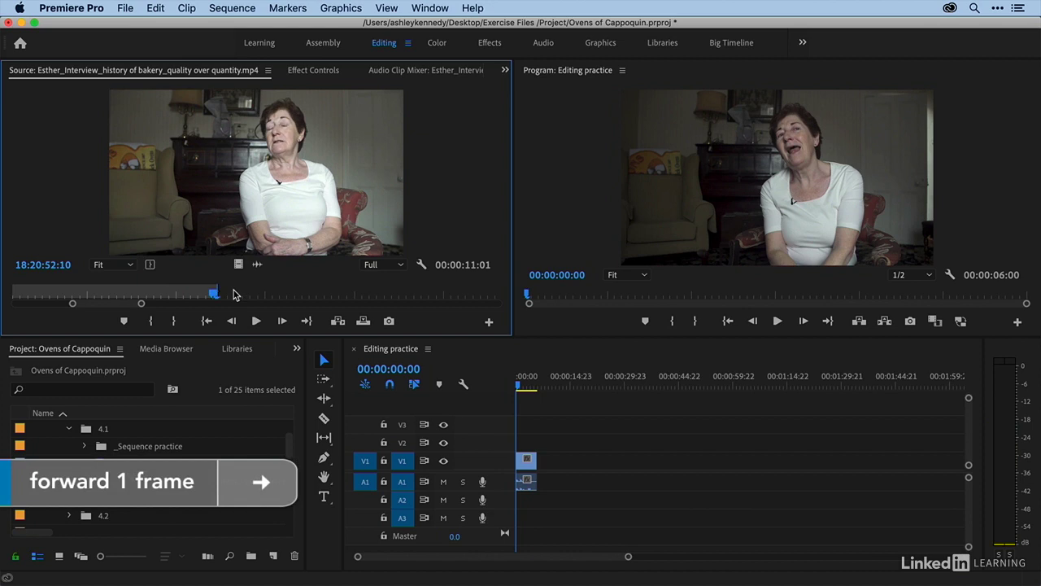
pyautogui.press('Right')
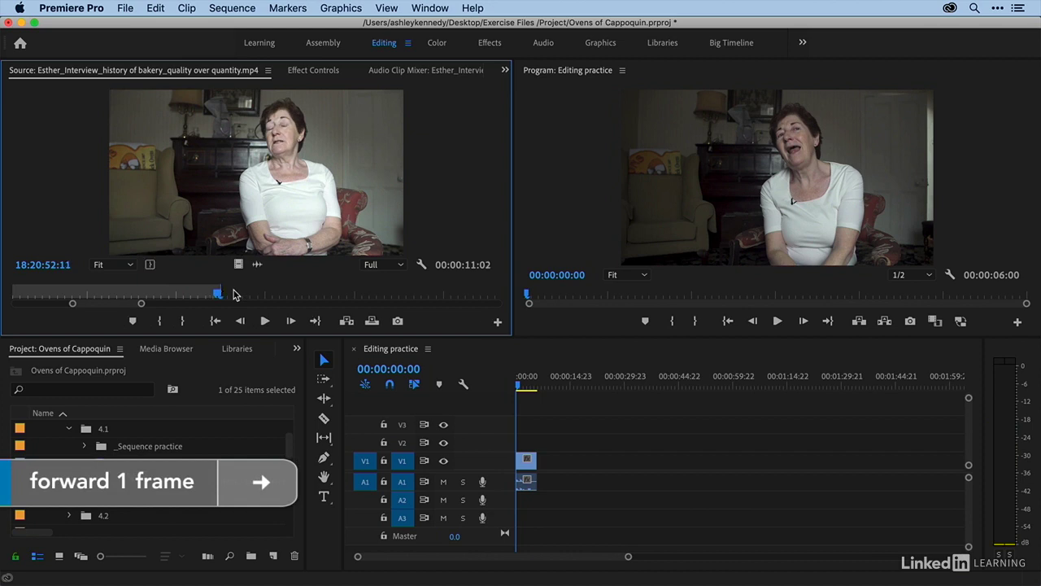
pyautogui.moveTo(192, 180); pyautogui.dragTo(553, 474)
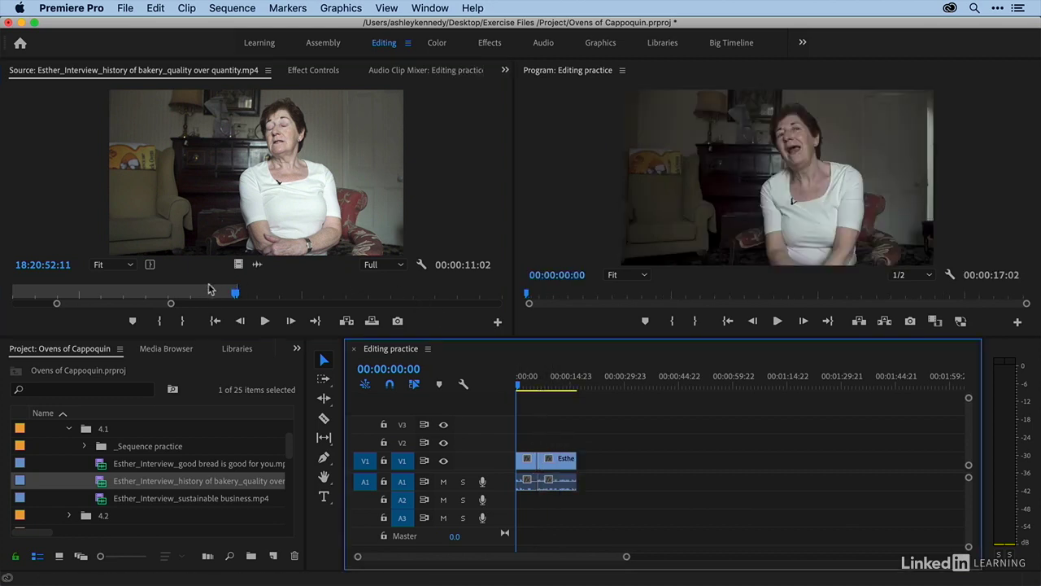
# Step: Zoom the source ruler back out and mark a new In and Out range later in the same interview clip
pyautogui.moveTo(169, 303); pyautogui.dragTo(440, 313)
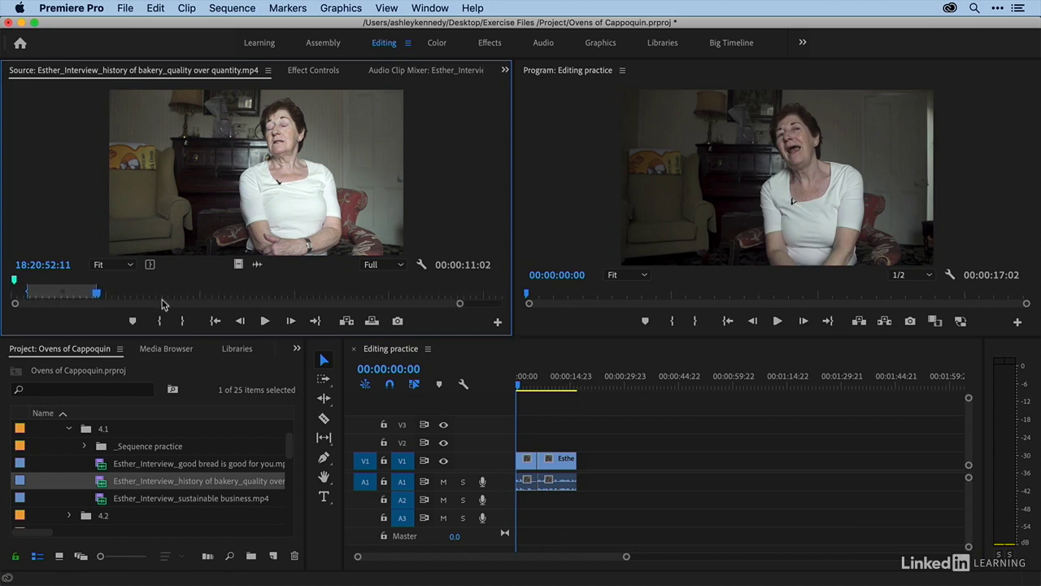
pyautogui.click(272, 294)
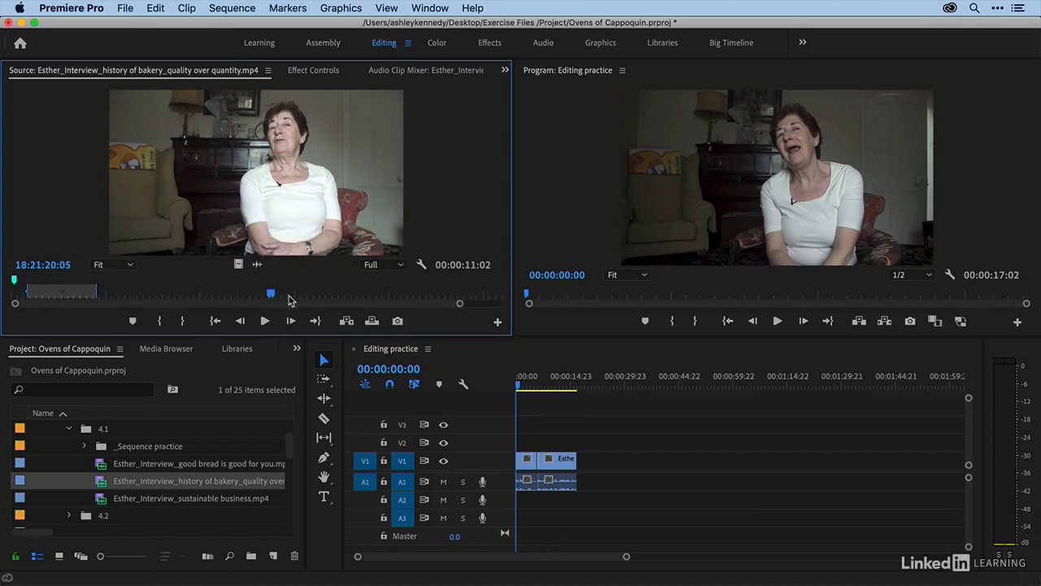
pyautogui.press('i')
pyautogui.click(329, 295)
pyautogui.press('o')
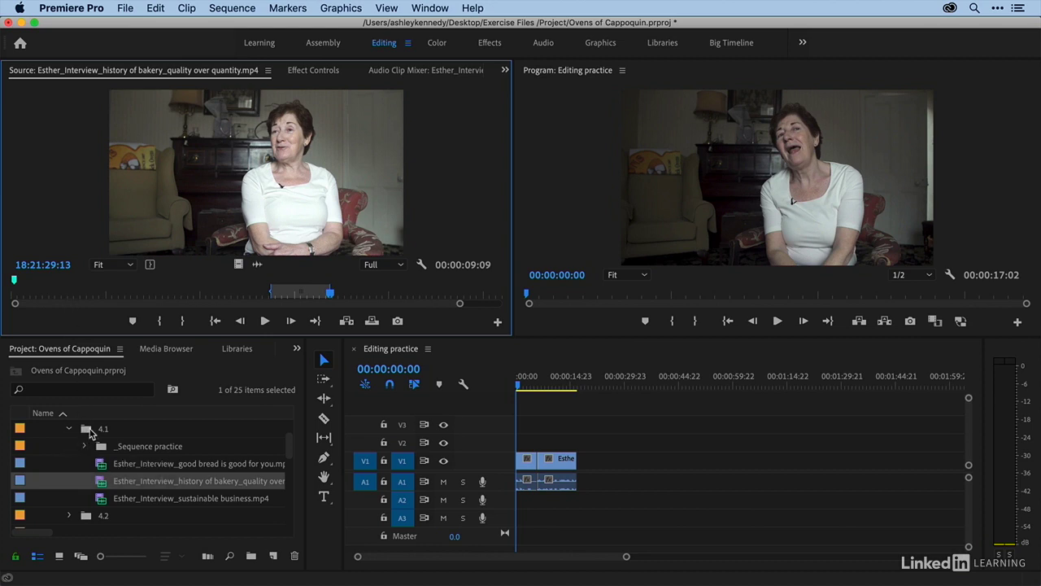
# Step: Open the 4.1 bin in a maximized panel and enlarge its clip thumbnails
pyautogui.doubleClick(86, 431)
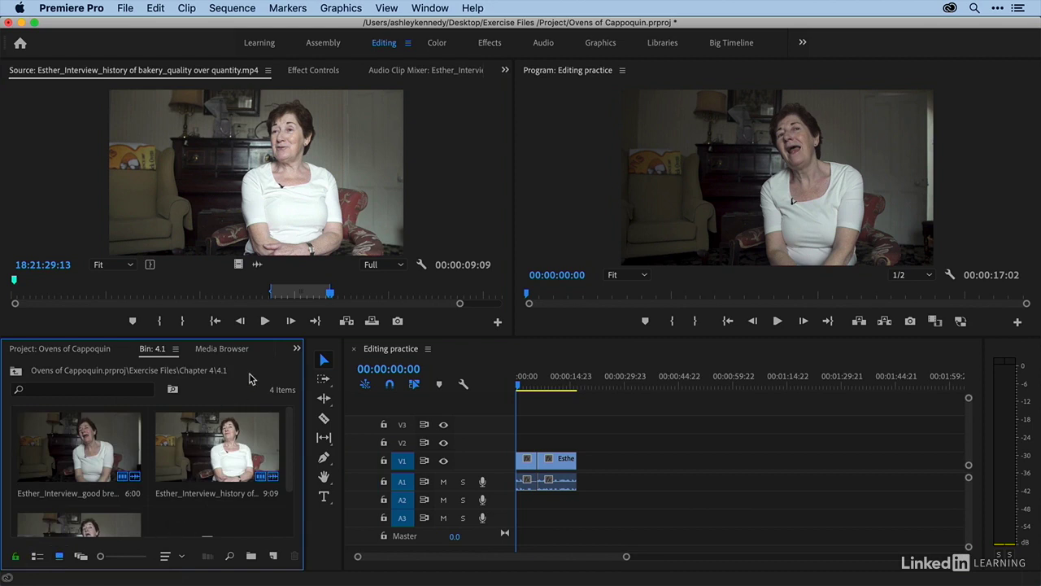
pyautogui.press('`')
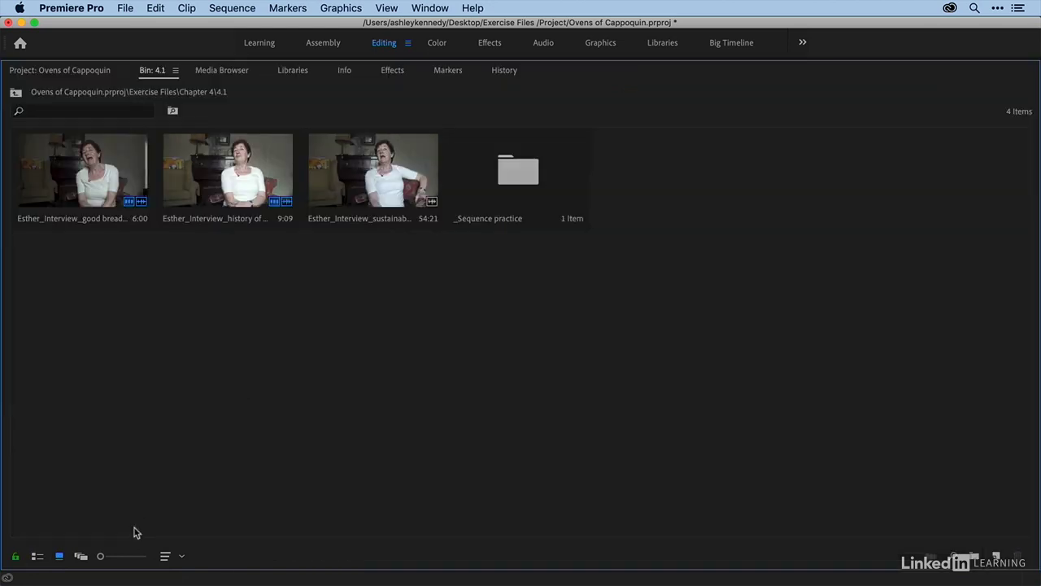
pyautogui.moveTo(100, 556); pyautogui.dragTo(126, 559)
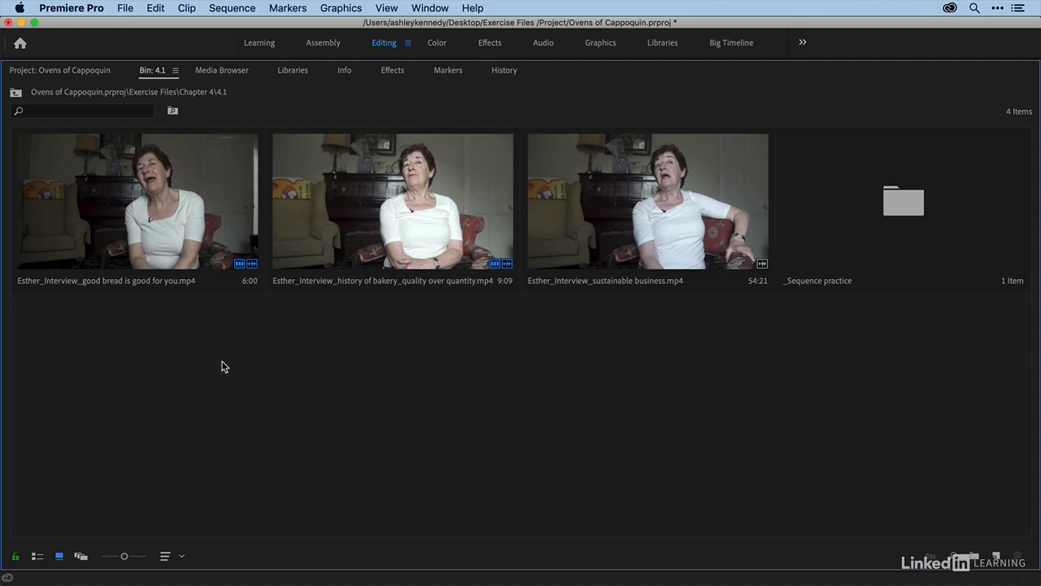
# Step: Open Esther_Interview_sustainable business.mp4 in the Source monitor and drag its marked range to the end of the Editing practice sequence
pyautogui.click(529, 212)
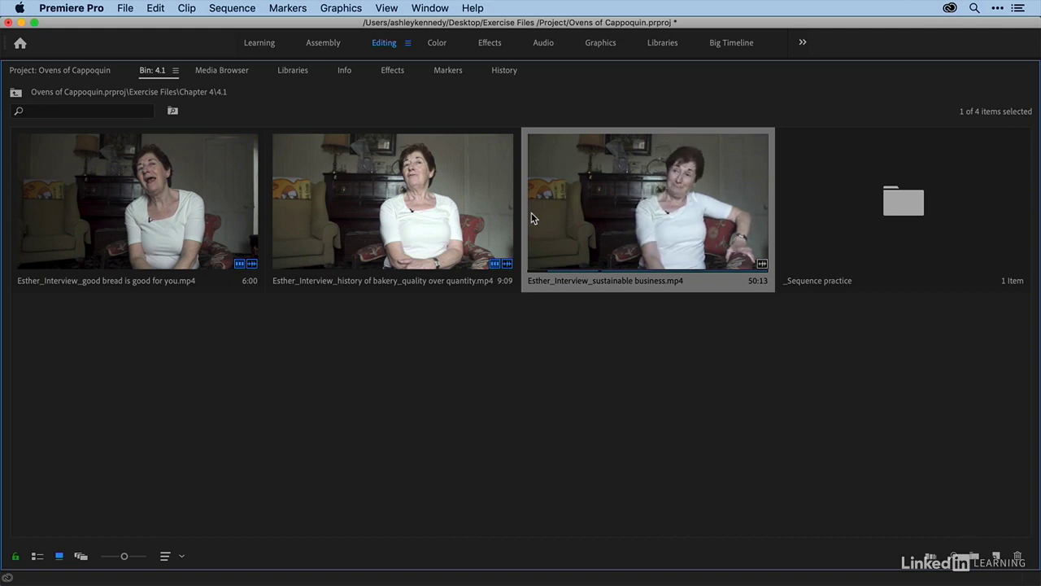
pyautogui.doubleClick(614, 201)
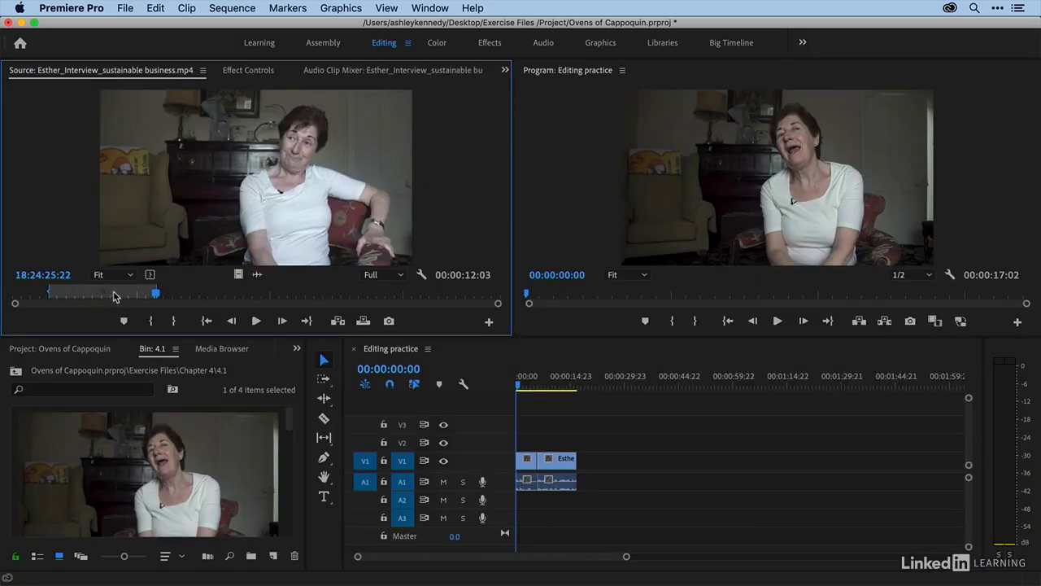
pyautogui.moveTo(290, 427); pyautogui.dragTo(291, 497)
pyautogui.moveTo(57, 464); pyautogui.dragTo(581, 448)
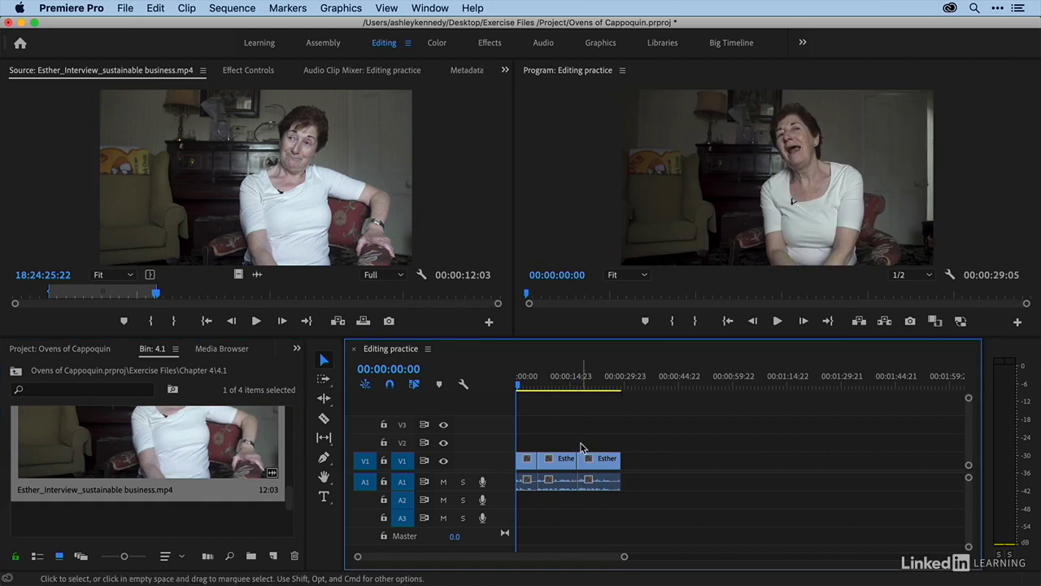